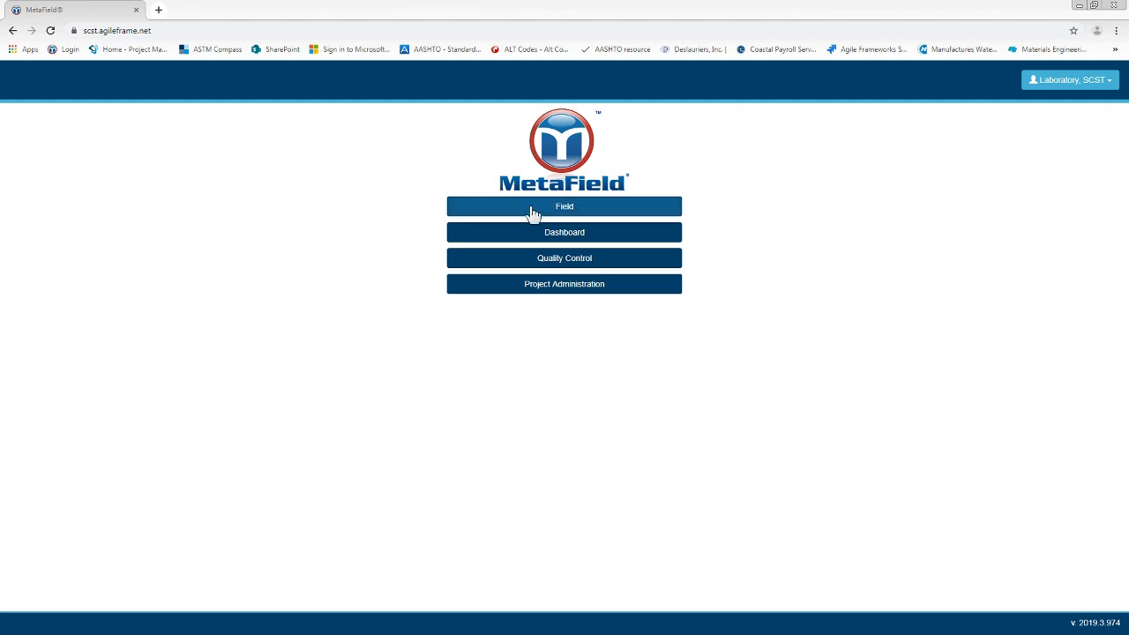
# Step: In the Field sampling area, search for project number "Test" and select the SCST - Metafield Testing Project
pyautogui.click(530, 216)
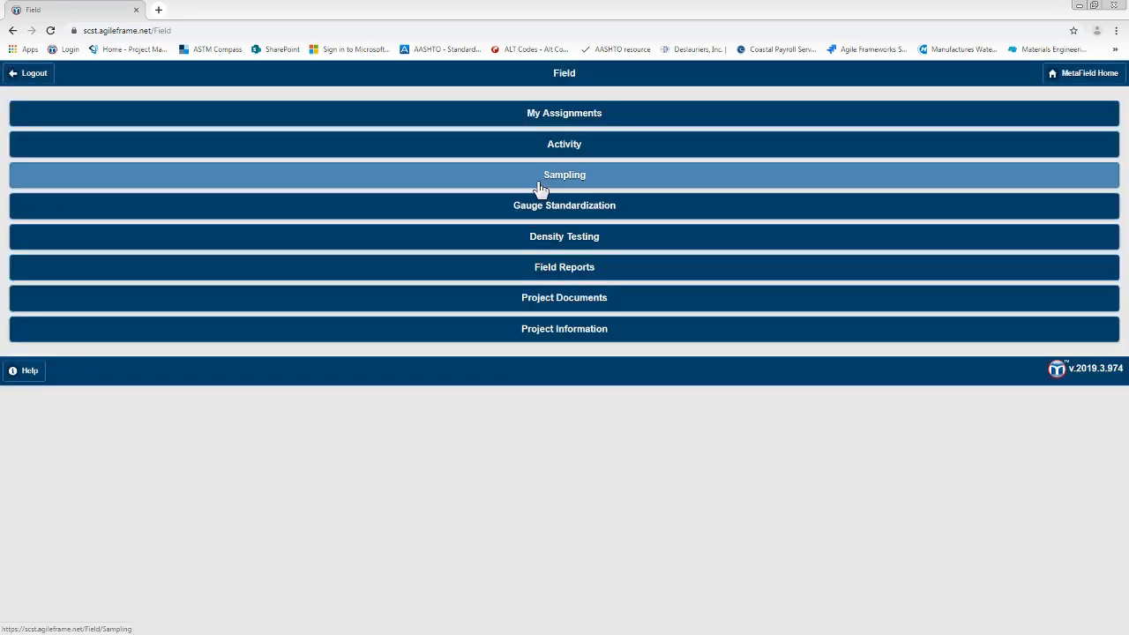
pyautogui.click(540, 188)
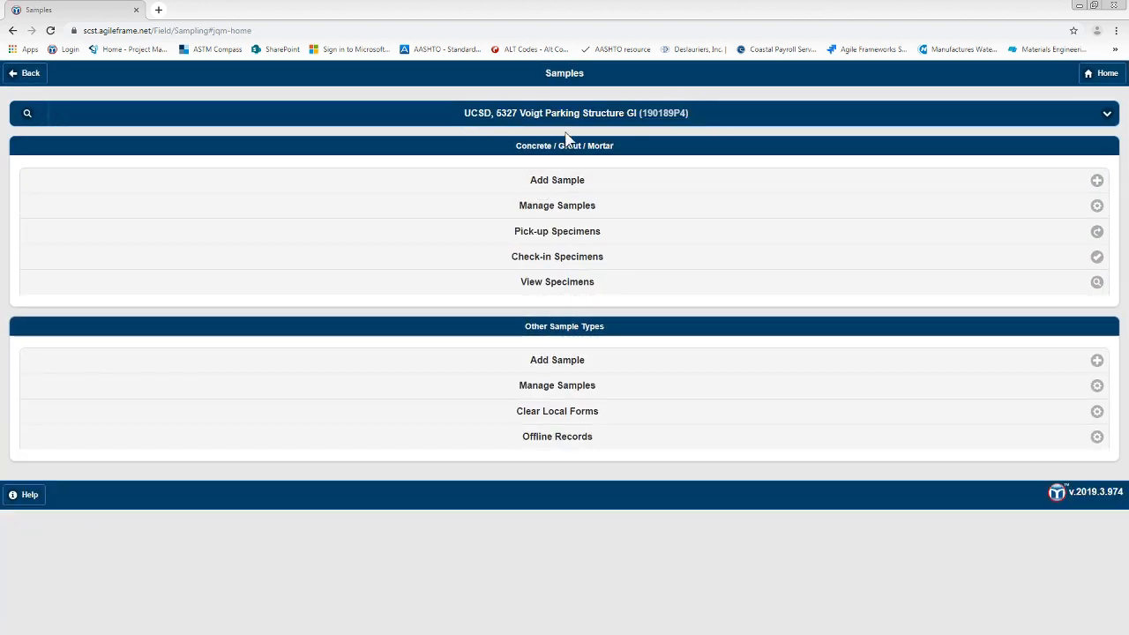
pyautogui.click(28, 116)
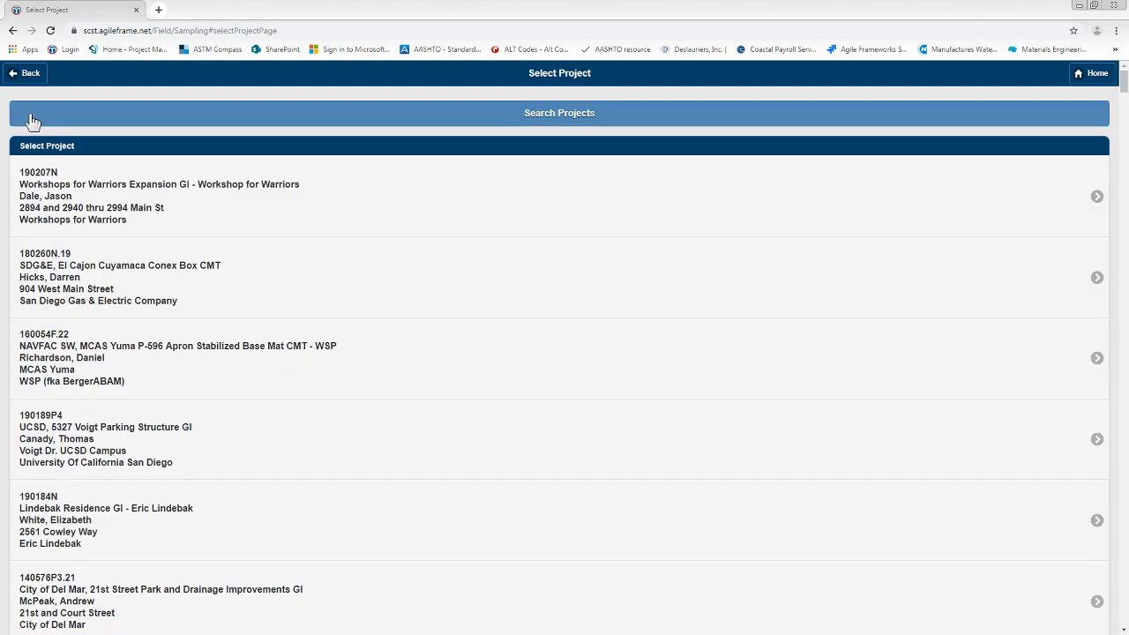
pyautogui.click(570, 118)
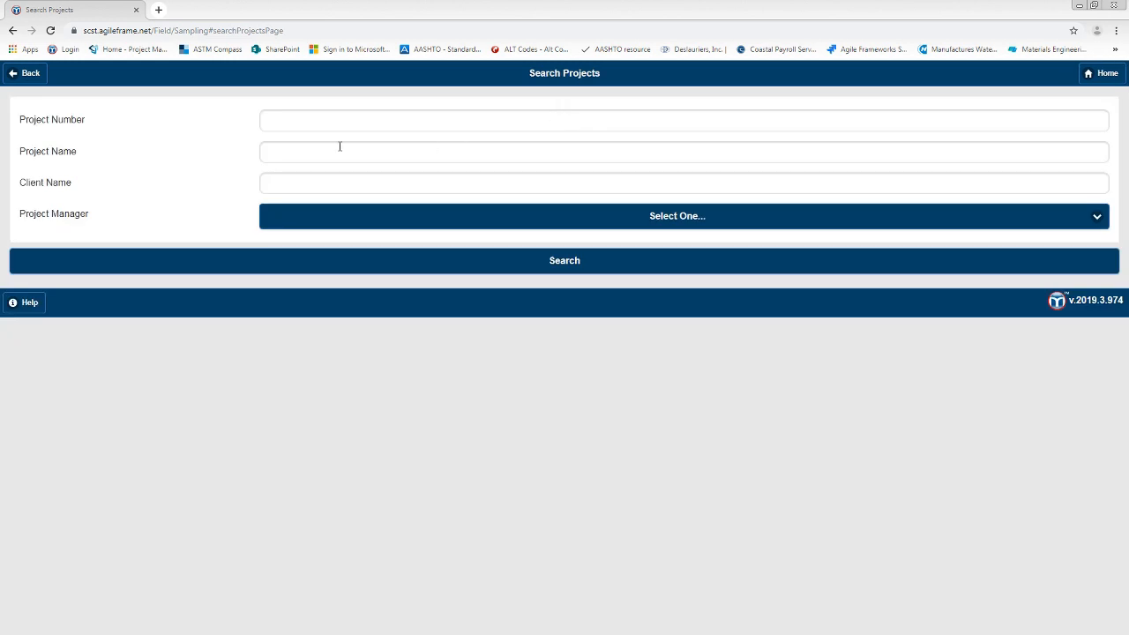
pyautogui.click(302, 119)
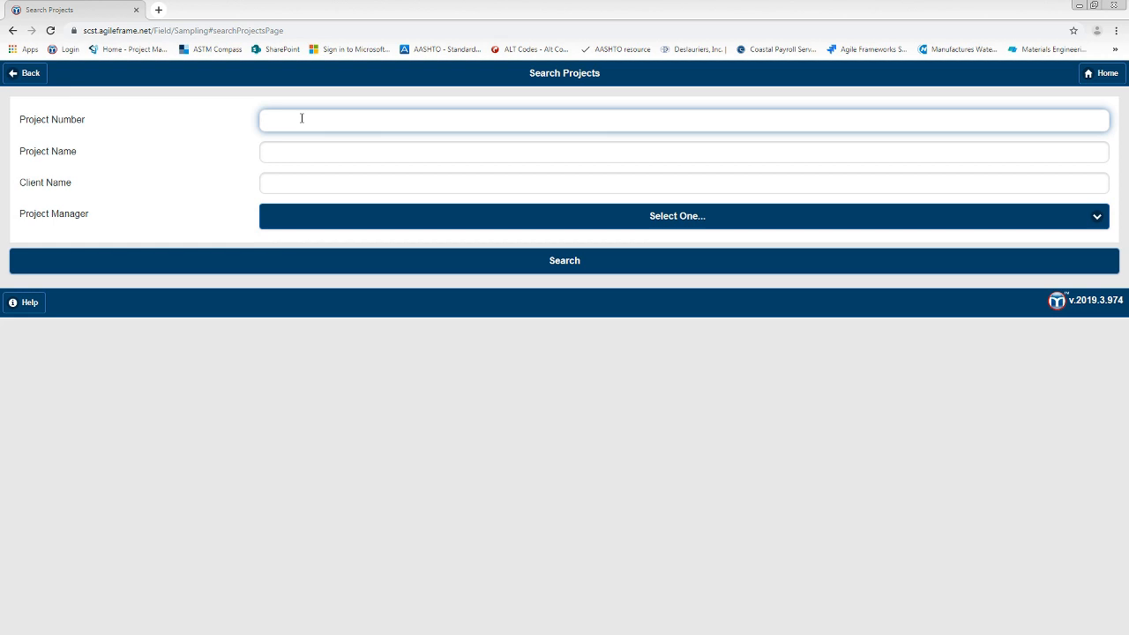
pyautogui.write('Test')
pyautogui.click(508, 265)
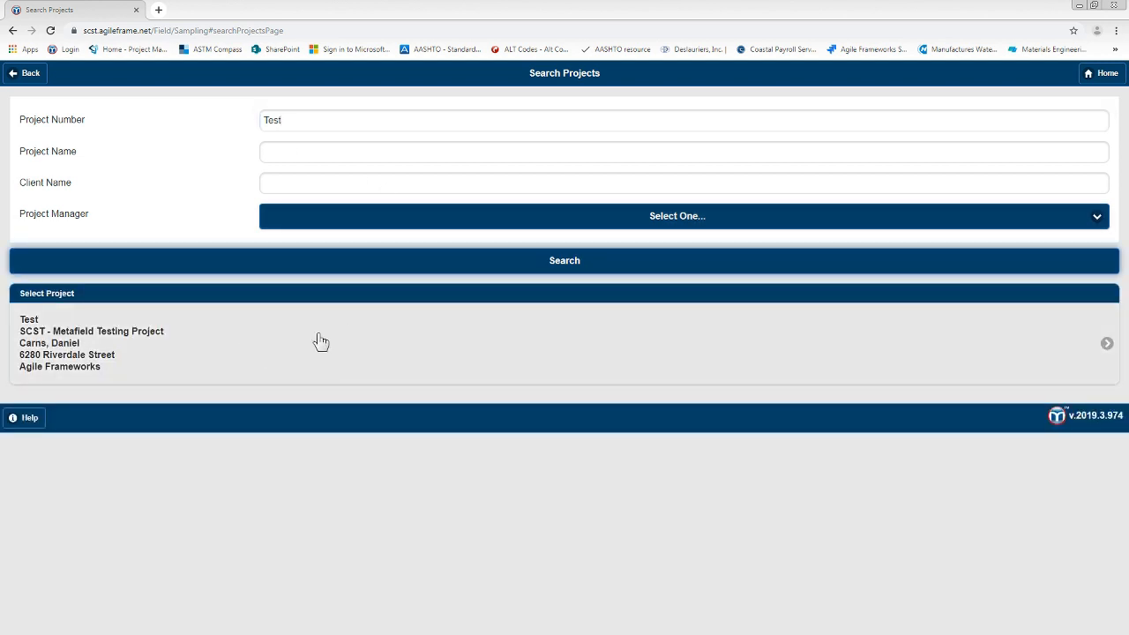
pyautogui.click(179, 331)
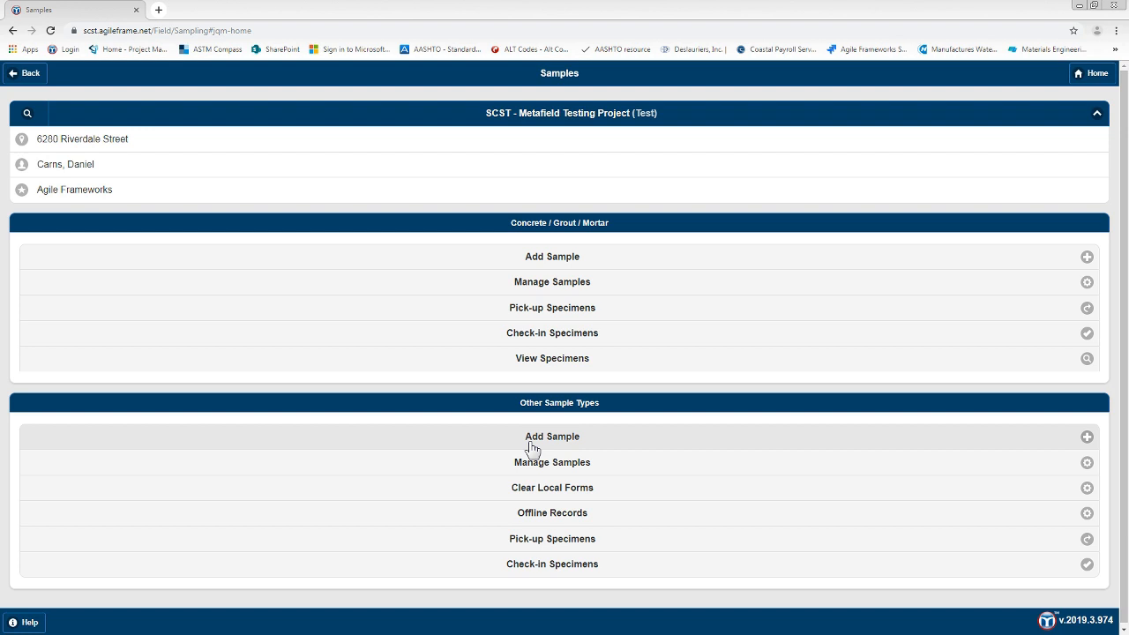
# Step: Add a Metal Samples entry under Other Sample Types with location "Quality Reinforcing, Poway" and structure "Building 5, Footings"
pyautogui.click(530, 443)
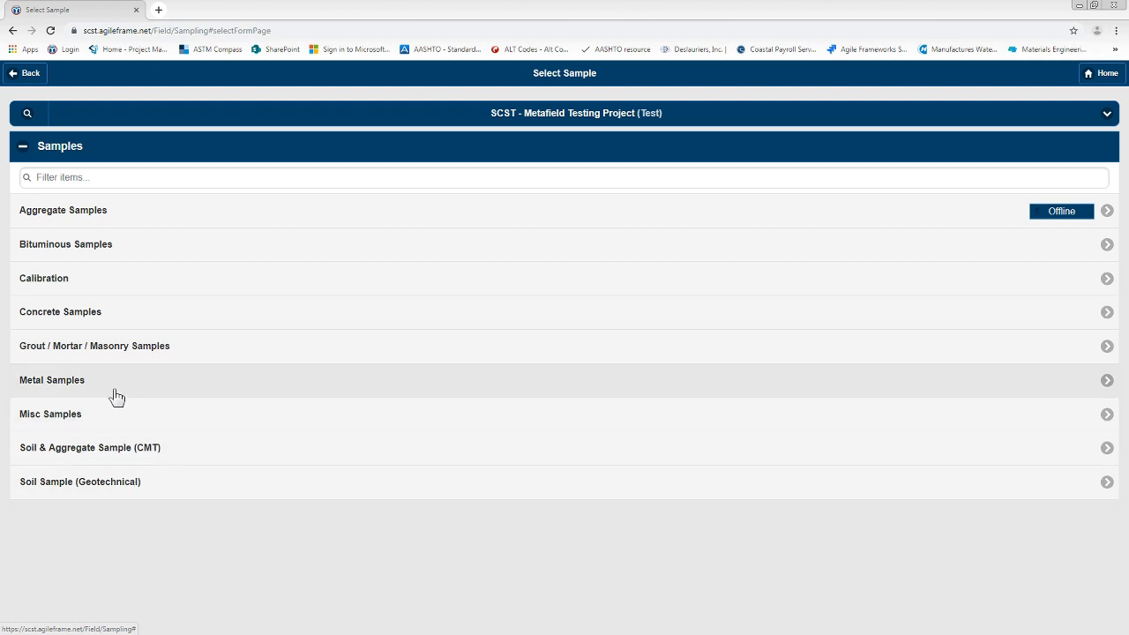
pyautogui.click(116, 397)
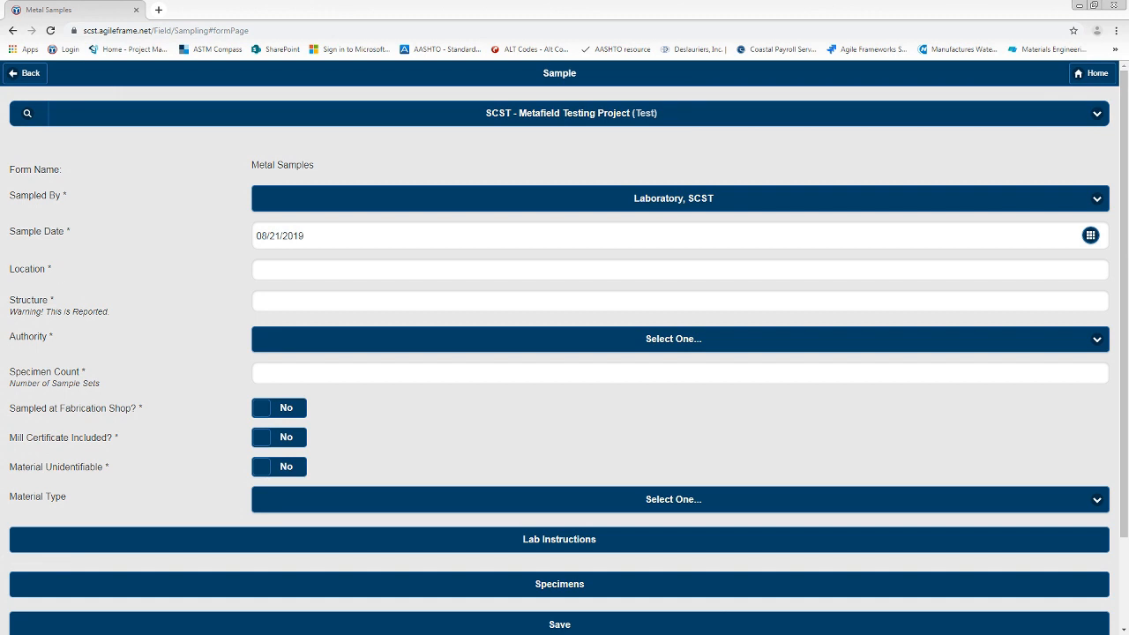
pyautogui.click(333, 274)
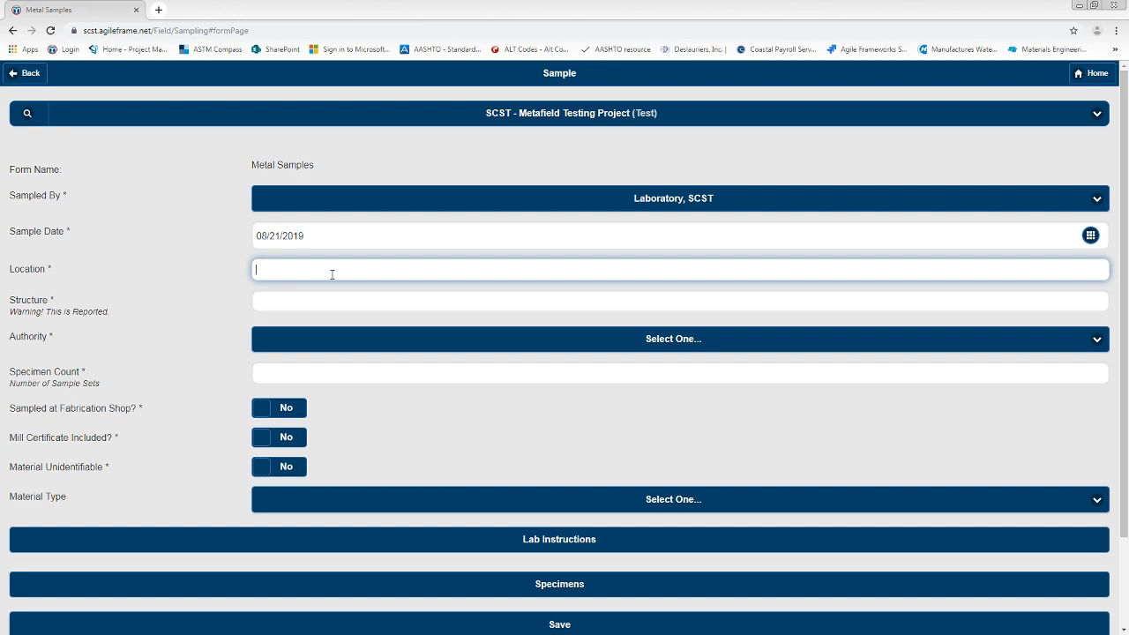
pyautogui.write('Quality Reinforcing, Poway')
pyautogui.click(325, 301)
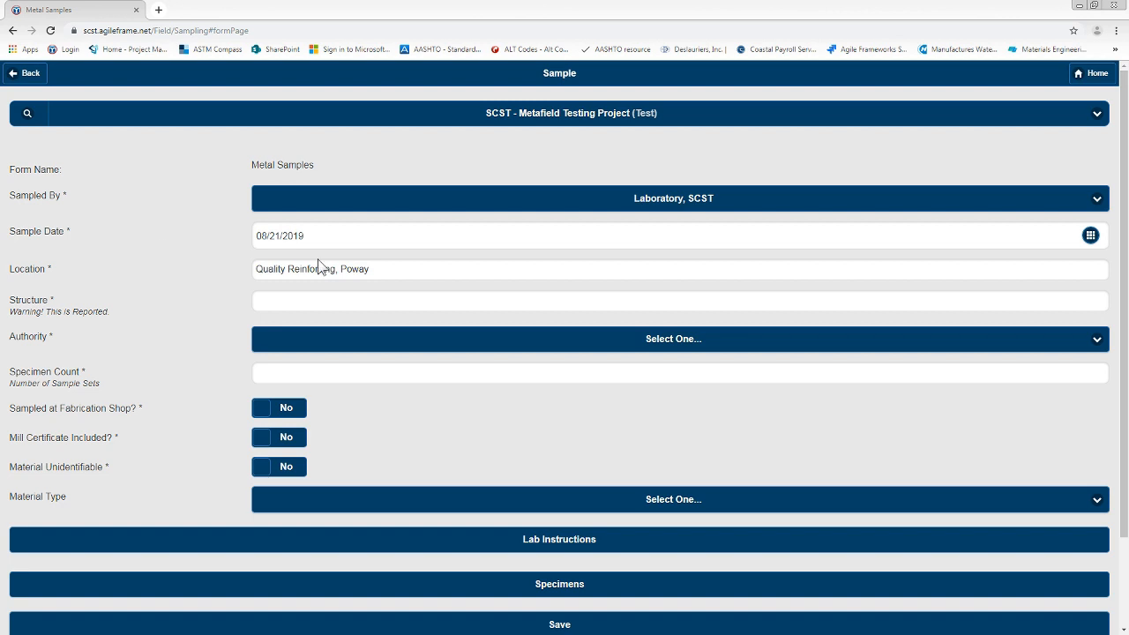
pyautogui.click(303, 303)
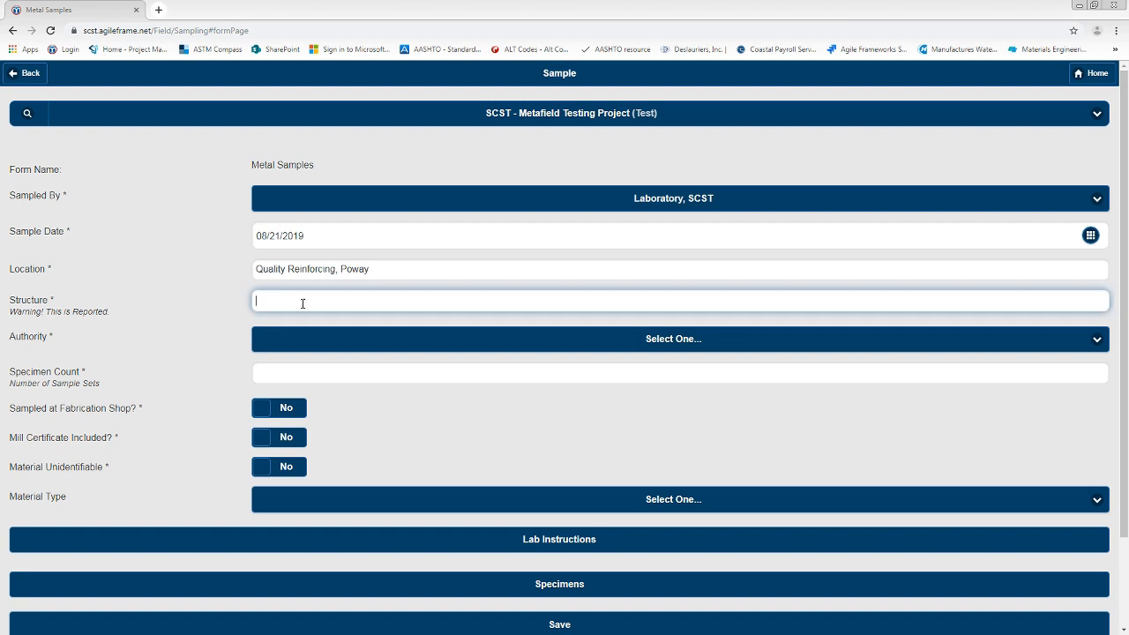
pyautogui.write('Building 5, Footings')
# Step: Try the DSA and OSHPD authority options on the metal sample form to examine their extra fields
pyautogui.click(324, 342)
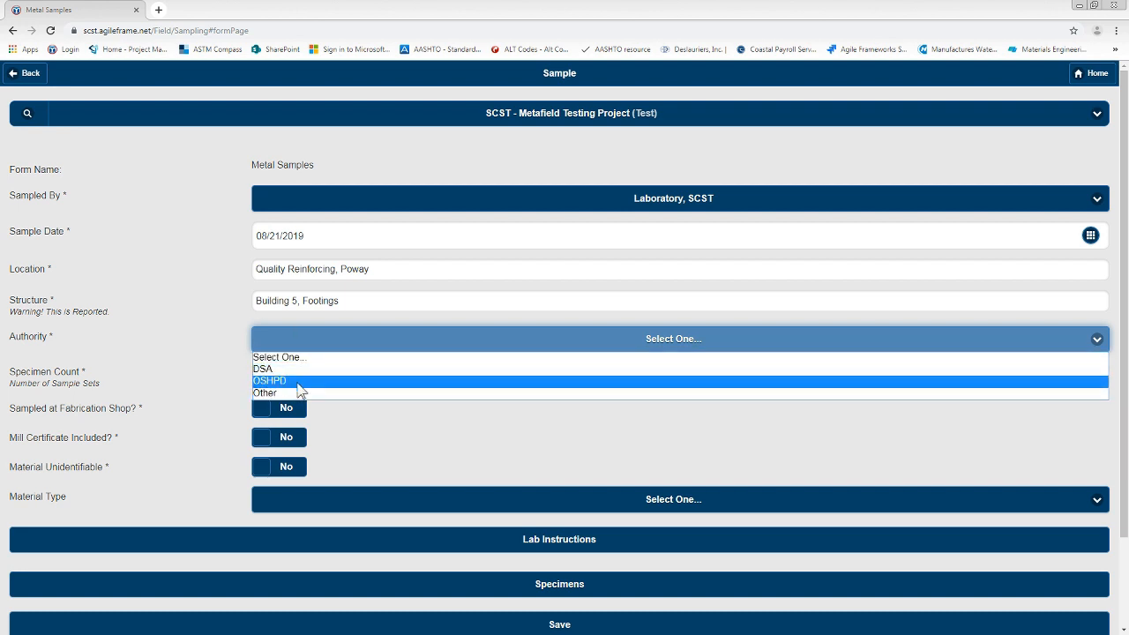
pyautogui.click(295, 370)
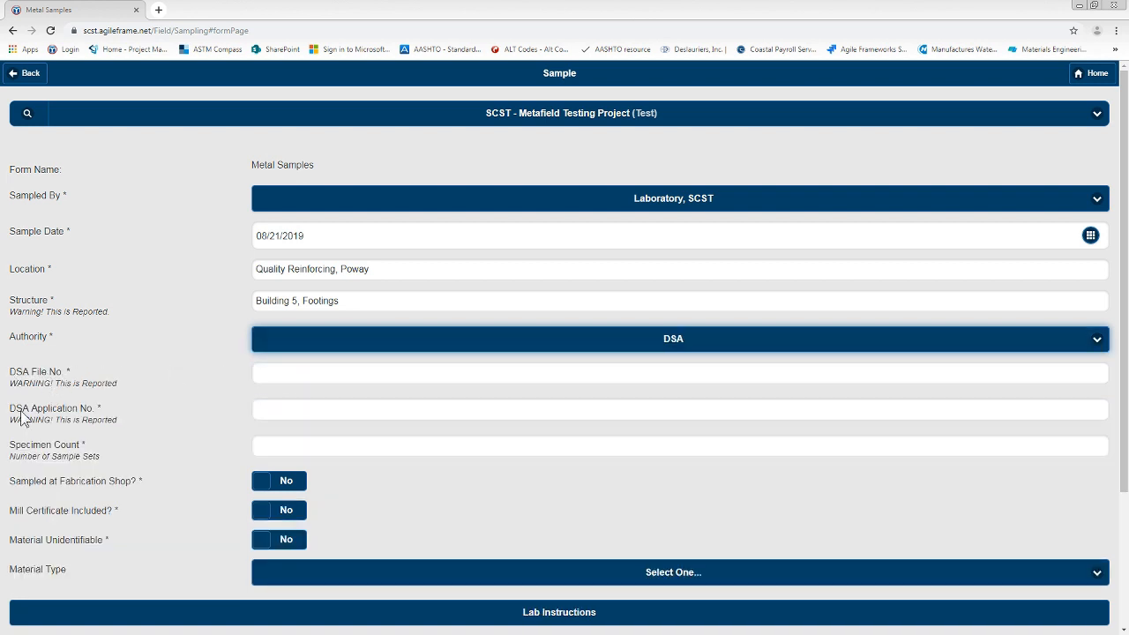
pyautogui.click(339, 349)
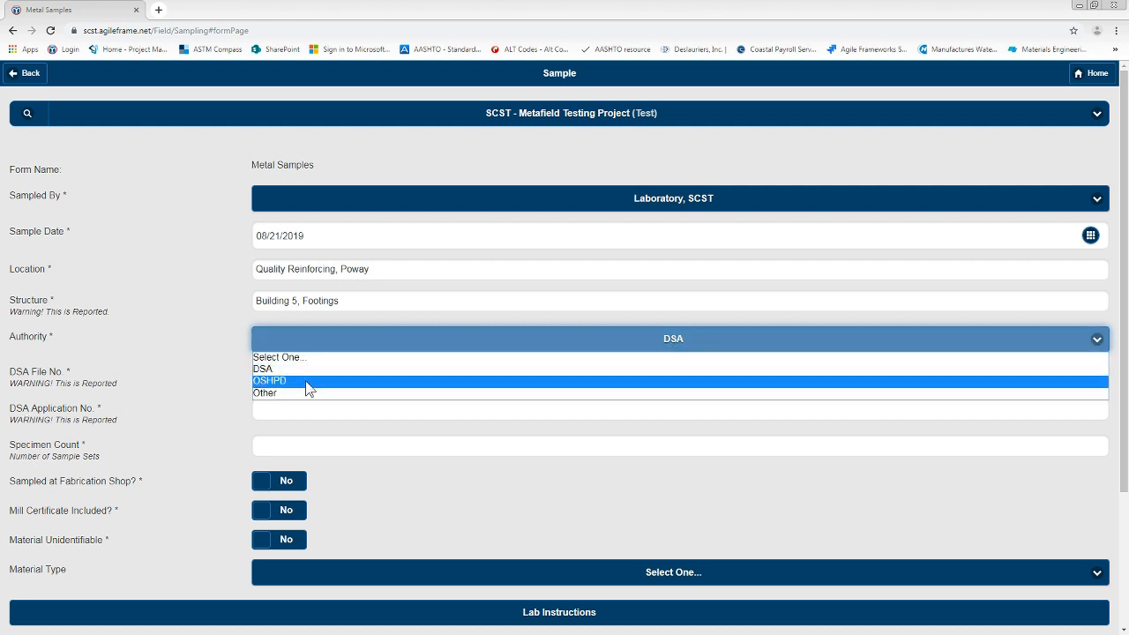
pyautogui.click(309, 385)
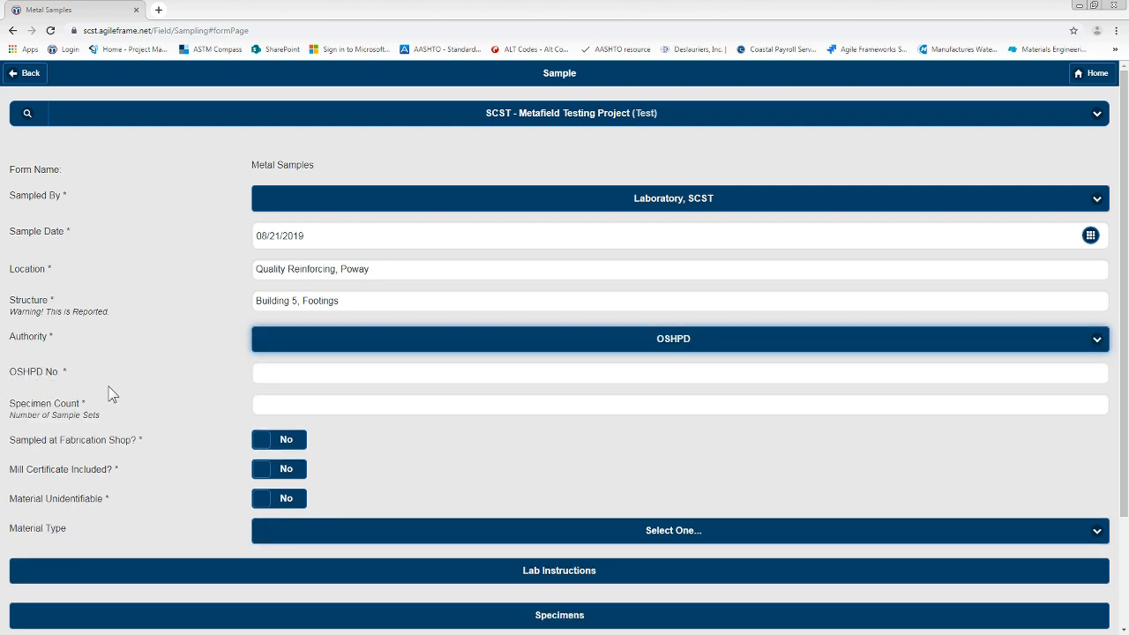
# Step: Set the authority to Other, specimen count to 3, sampled at fabrication shop to Yes, and material type to Reinforcing Bar and Structural Steel
pyautogui.click(316, 348)
pyautogui.click(302, 394)
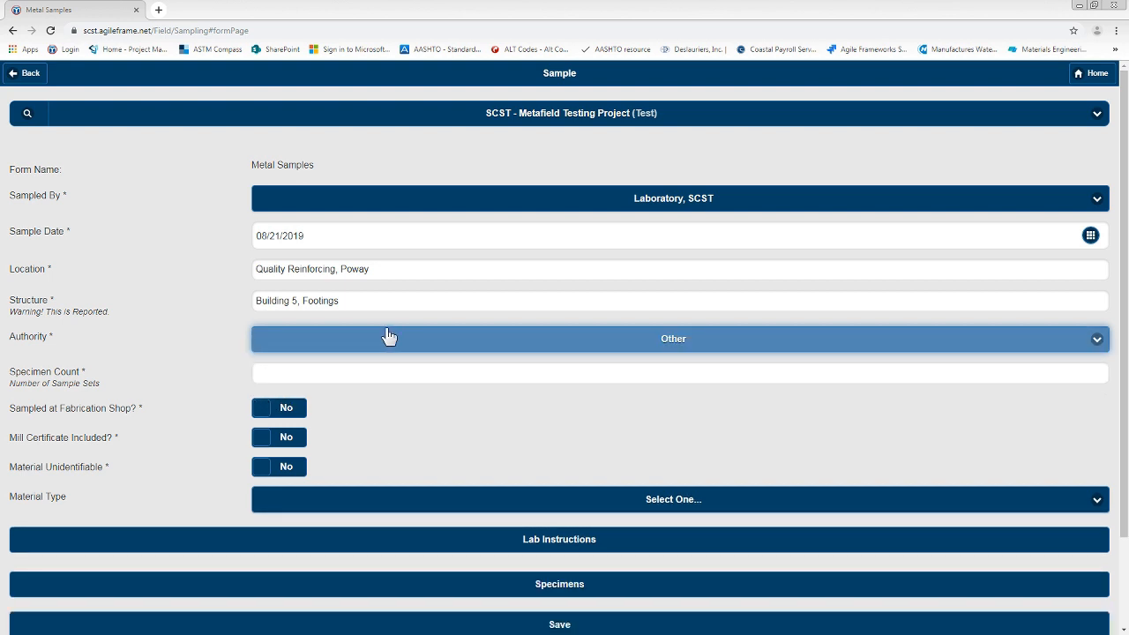
pyautogui.click(339, 373)
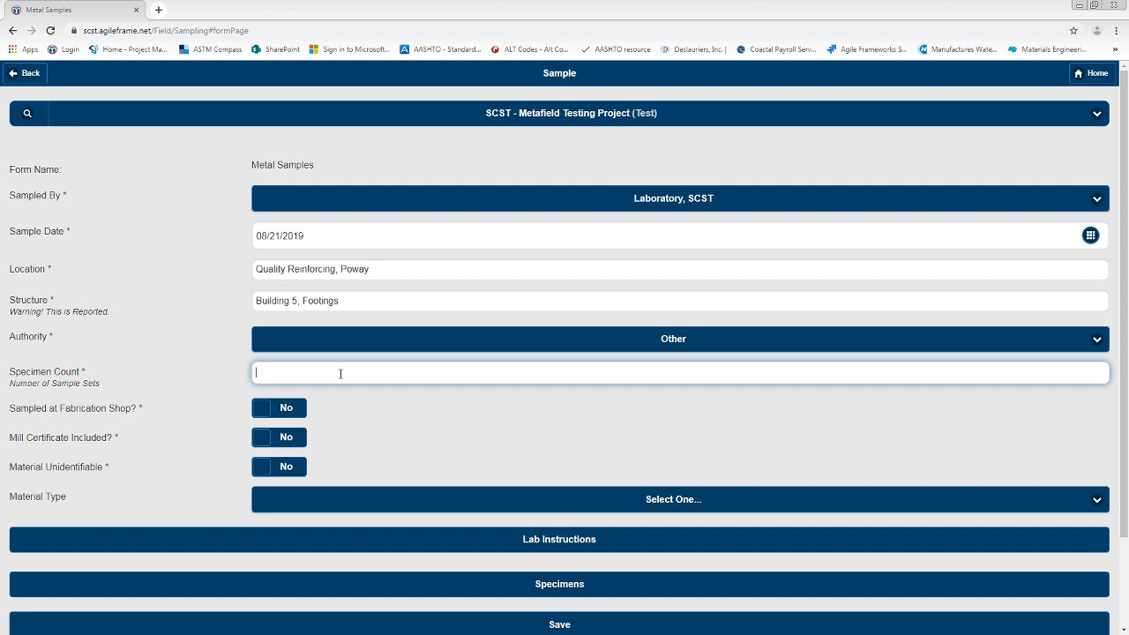
pyautogui.write('3')
pyautogui.click(289, 411)
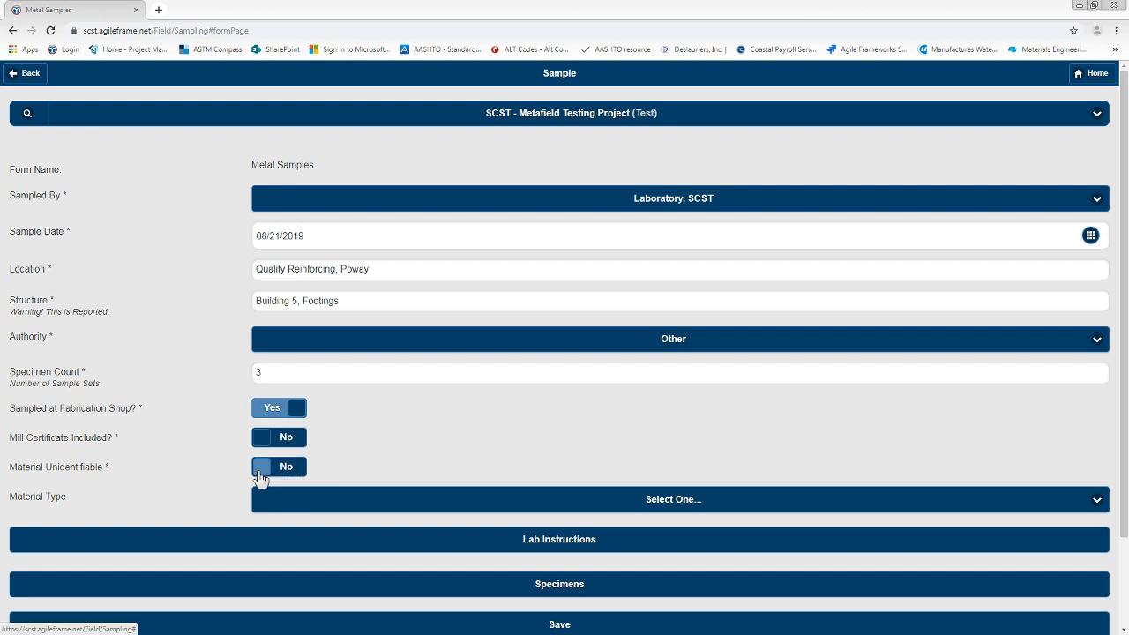
pyautogui.click(325, 499)
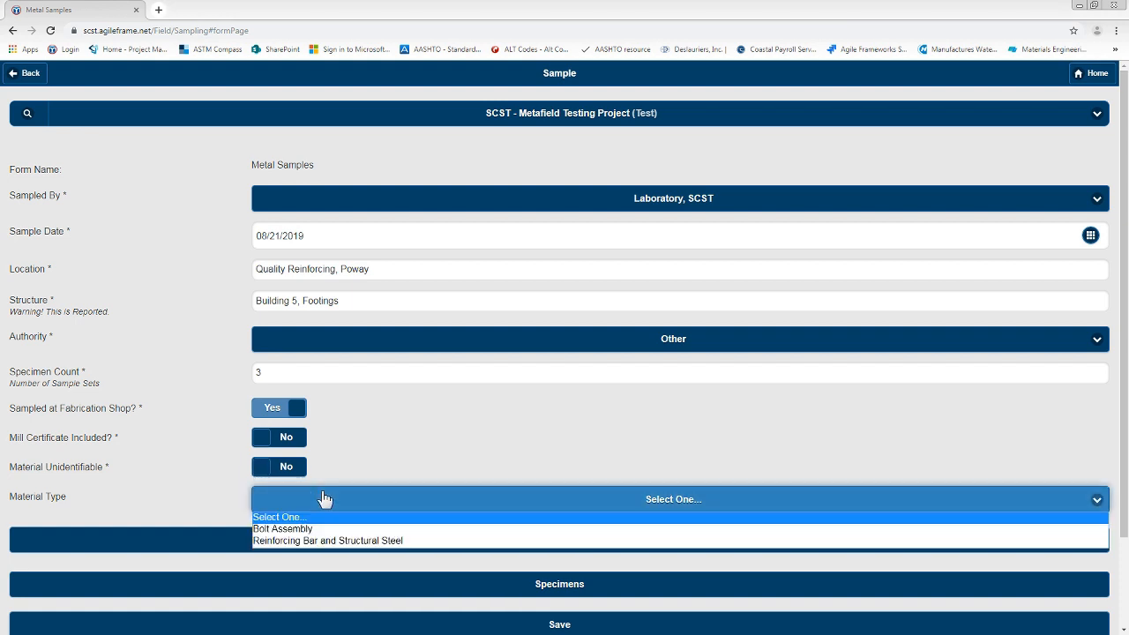
pyautogui.click(314, 540)
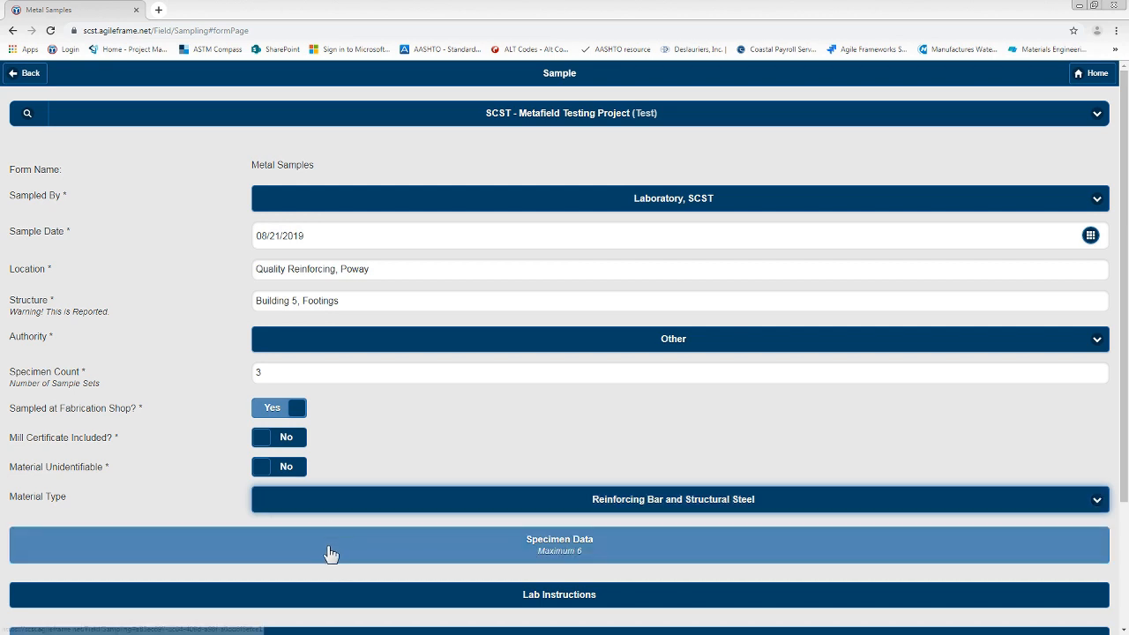
# Step: Open the specimen data and set Record 1's manufacturer to Nucor and material classification to ASTM A615/A706
pyautogui.scroll(-2, 330, 553)
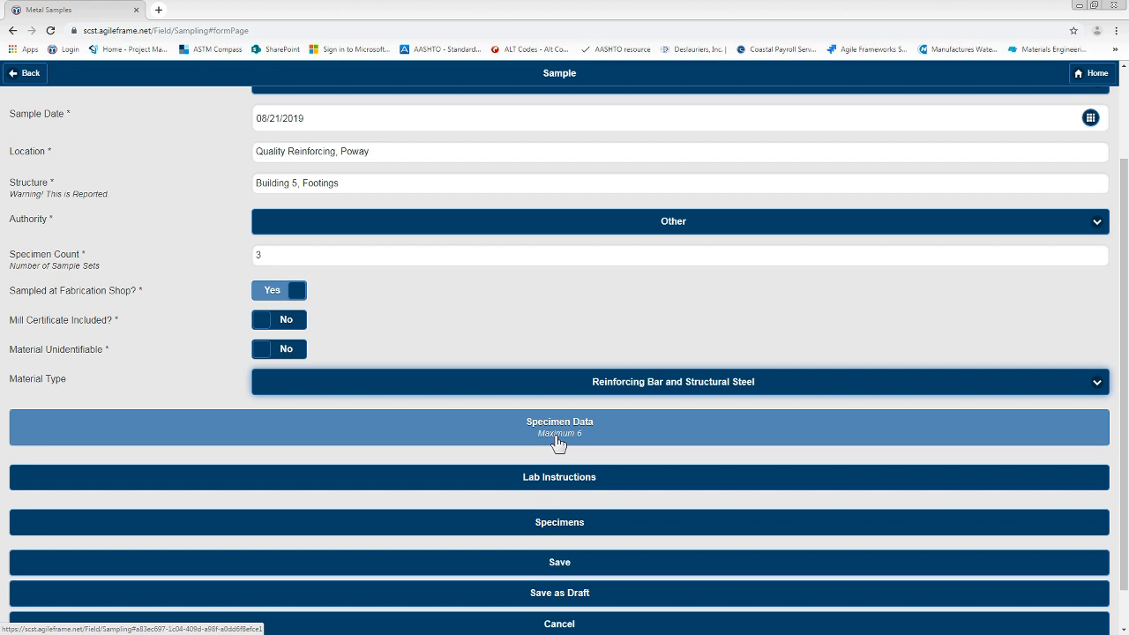
pyautogui.click(558, 441)
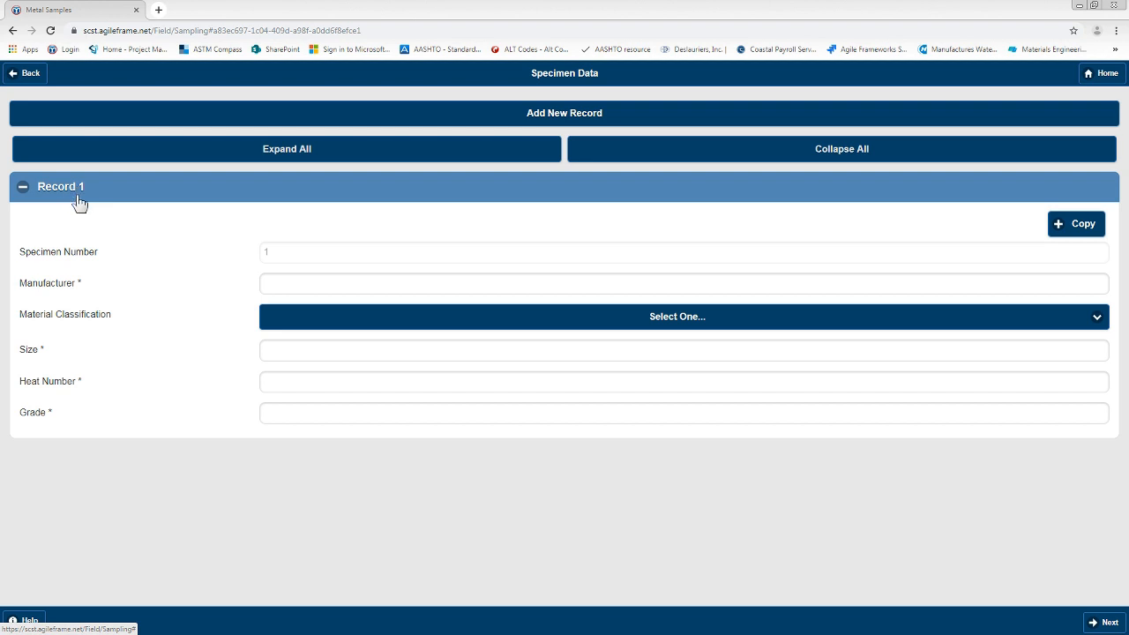
pyautogui.click(292, 281)
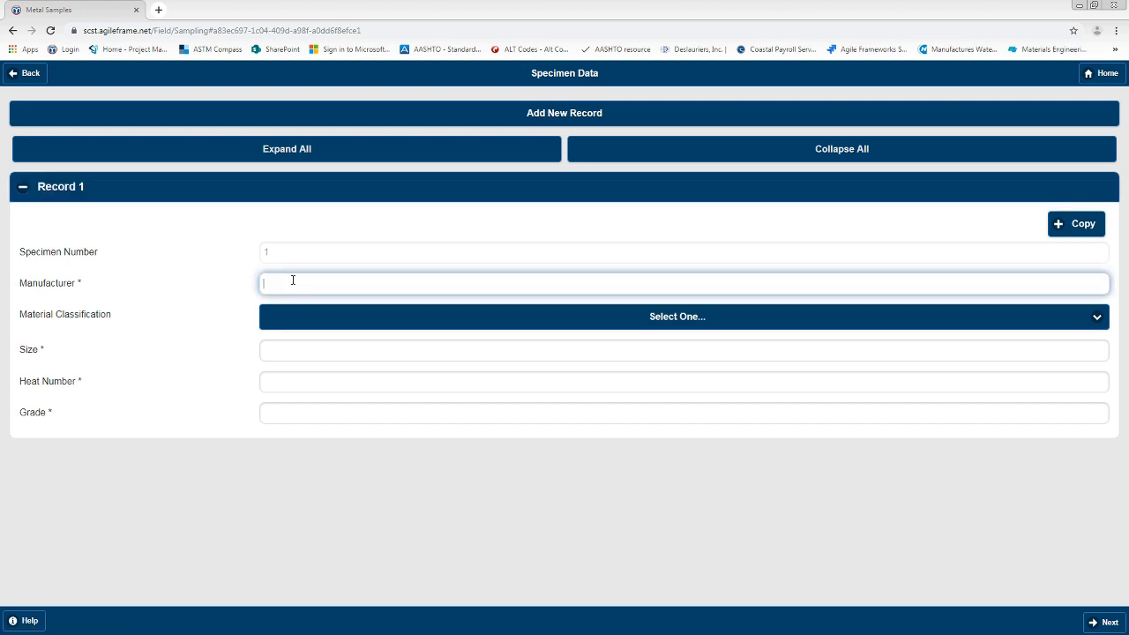
pyautogui.write('Nucor')
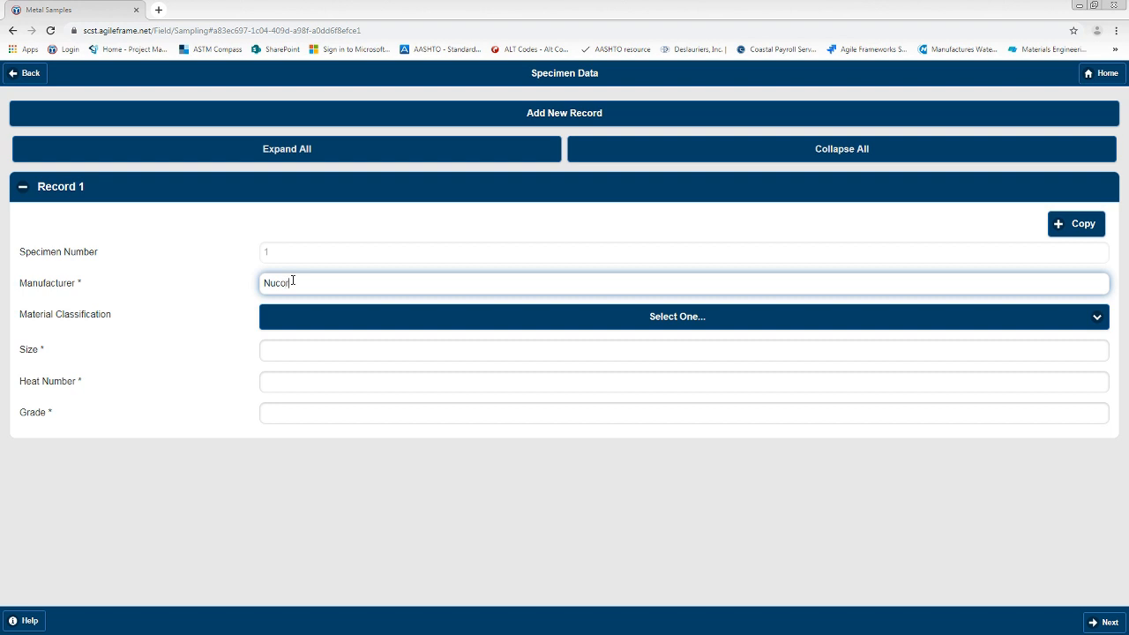
pyautogui.click(318, 322)
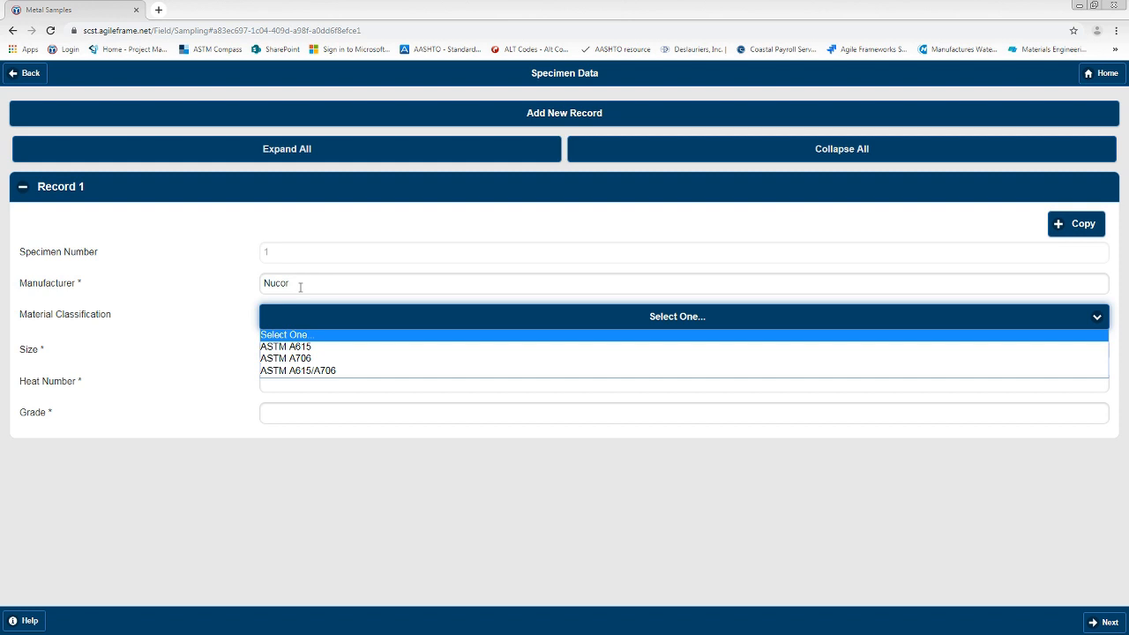
pyautogui.click(349, 371)
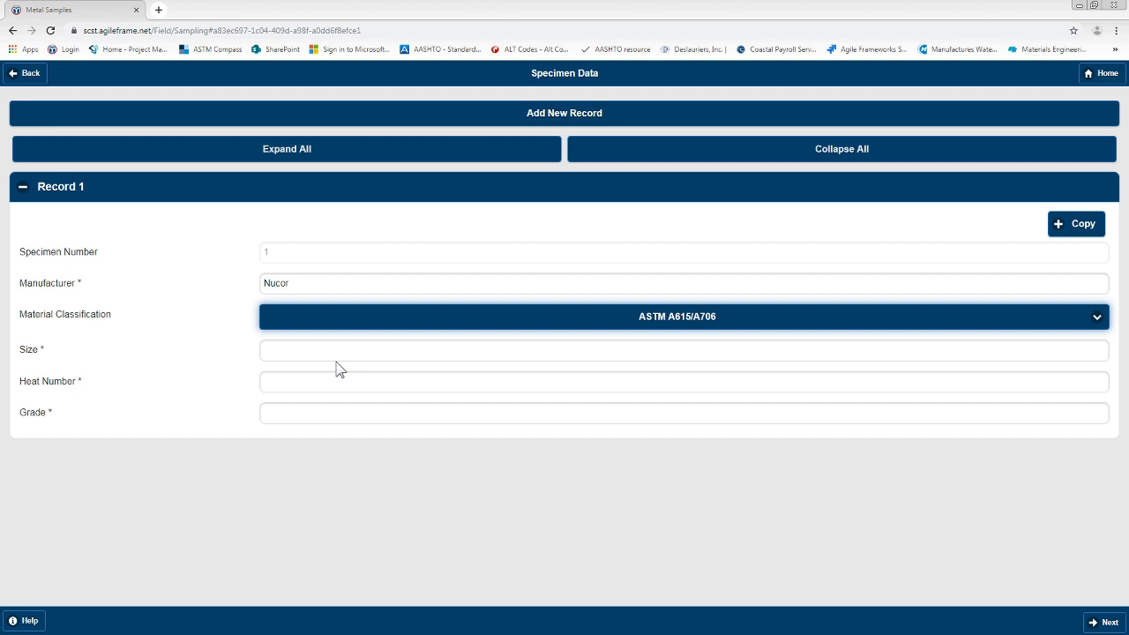
pyautogui.click(326, 321)
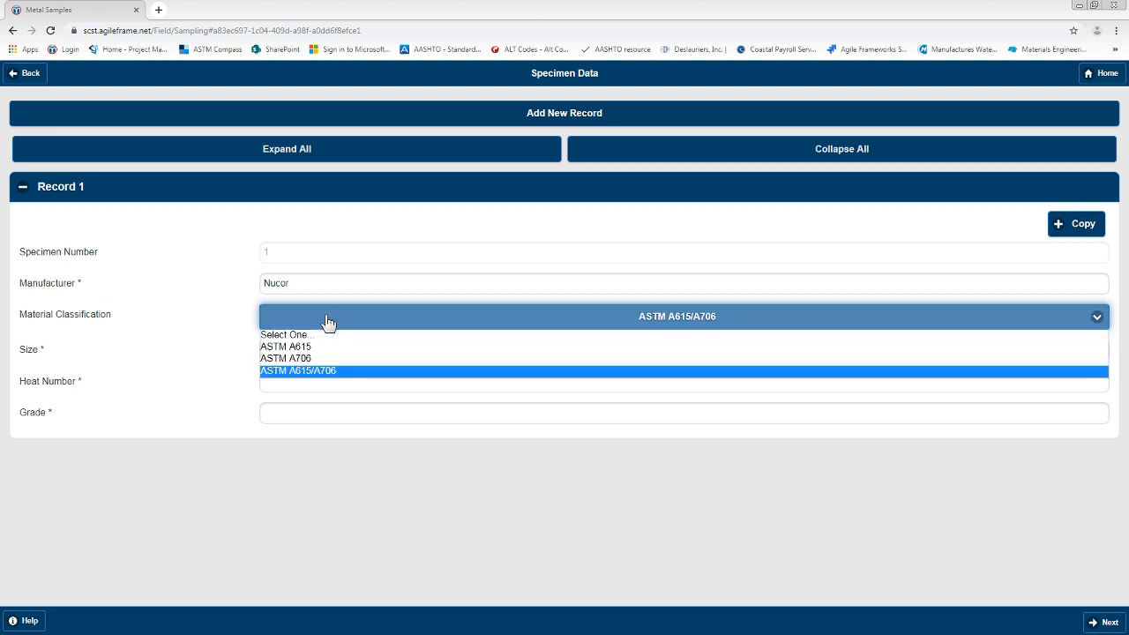
pyautogui.click(327, 371)
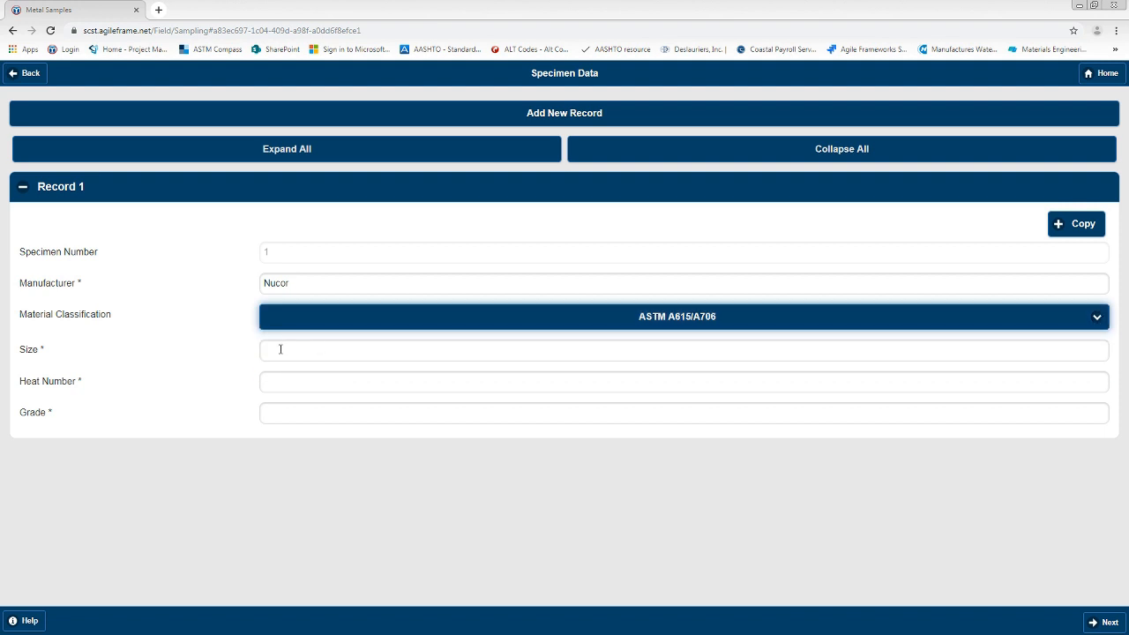
# Step: Enter size #4, heat number 154545531 and grade 60 for specimen Record 1
pyautogui.click(280, 350)
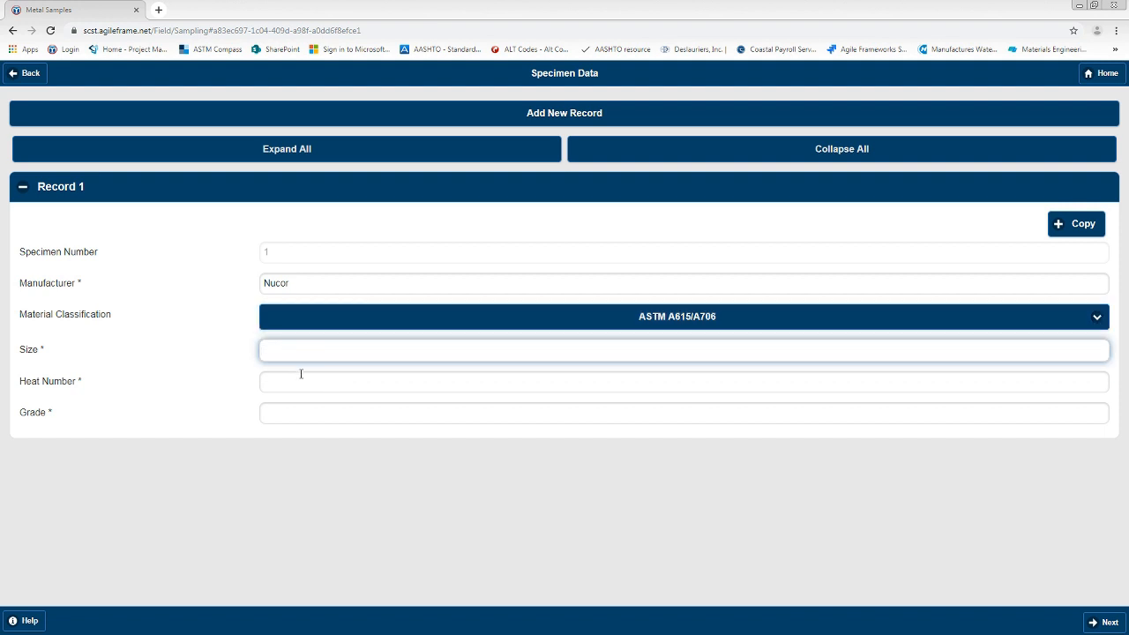
pyautogui.write('#4')
pyautogui.click(288, 392)
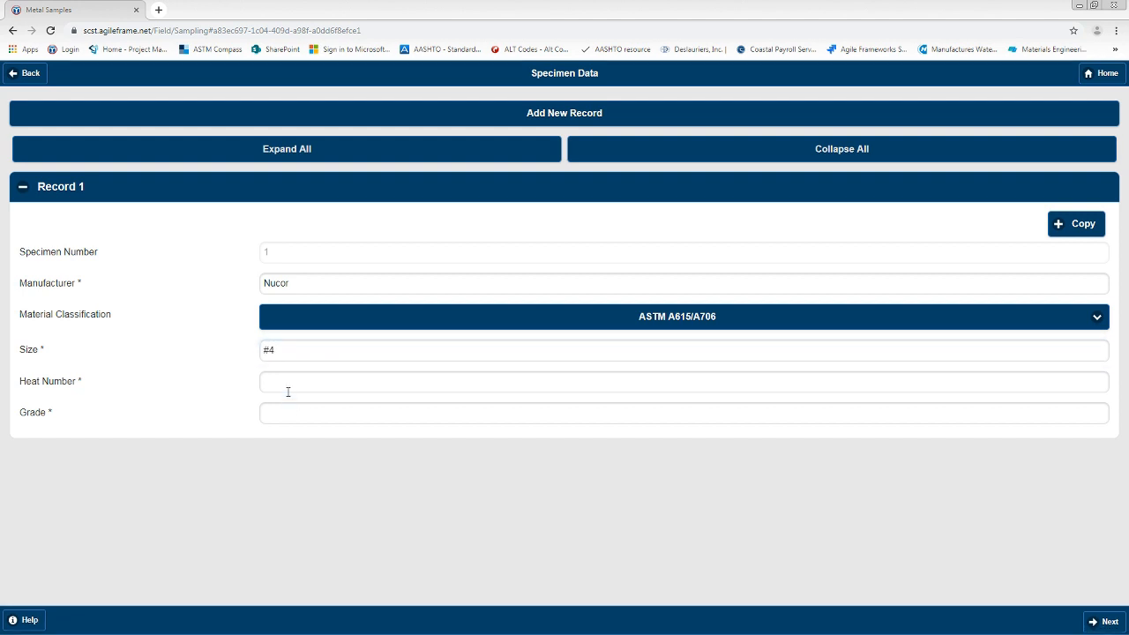
pyautogui.write('154545')
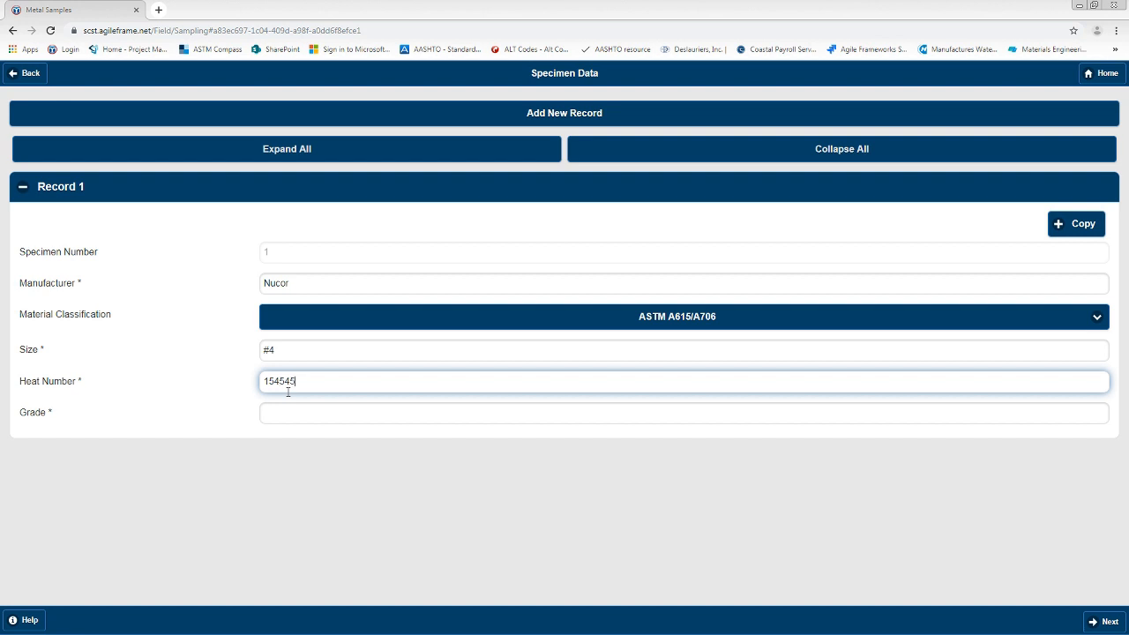
pyautogui.write('531')
pyautogui.click(287, 423)
pyautogui.write('60')
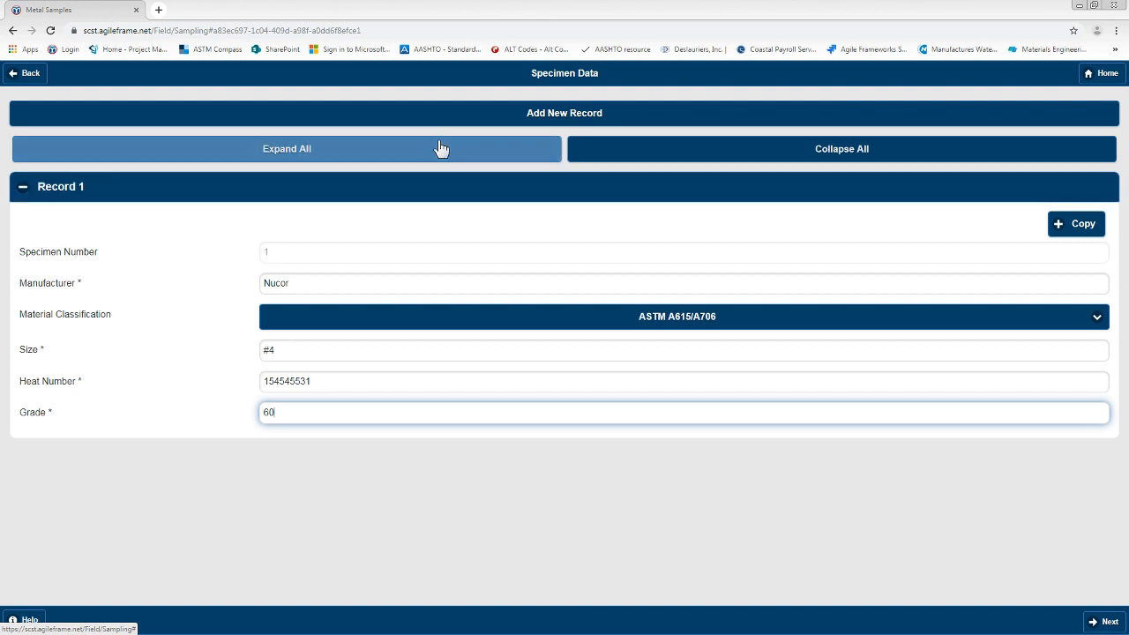
# Step: Add a second specimen record with manufacturer Nucor and material classification ASTM A615/A706
pyautogui.click(577, 119)
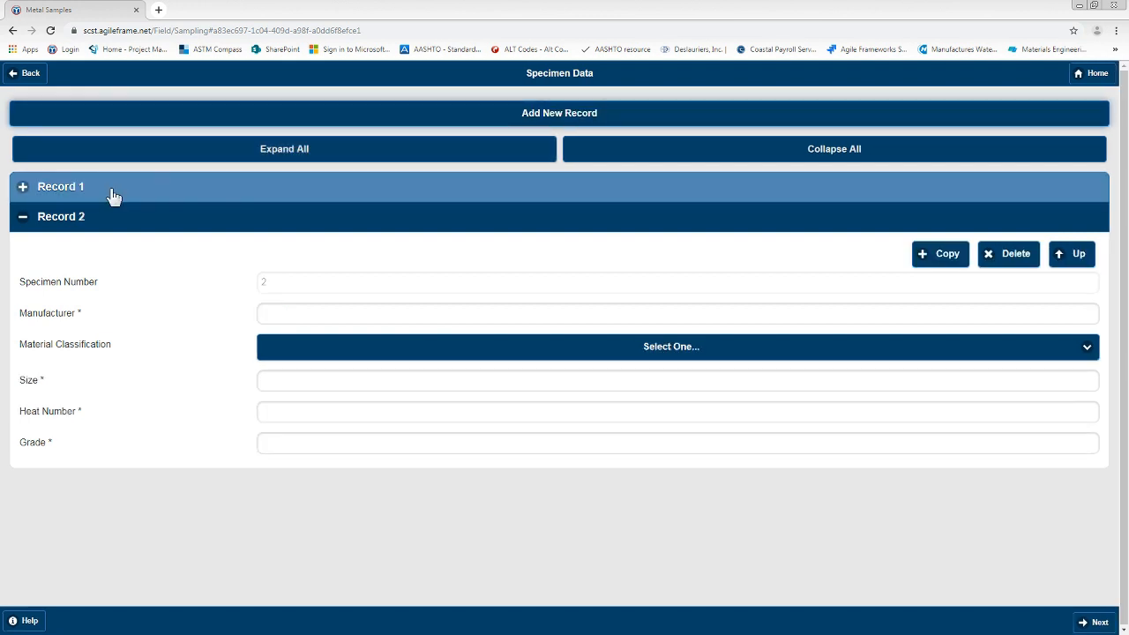
pyautogui.click(83, 194)
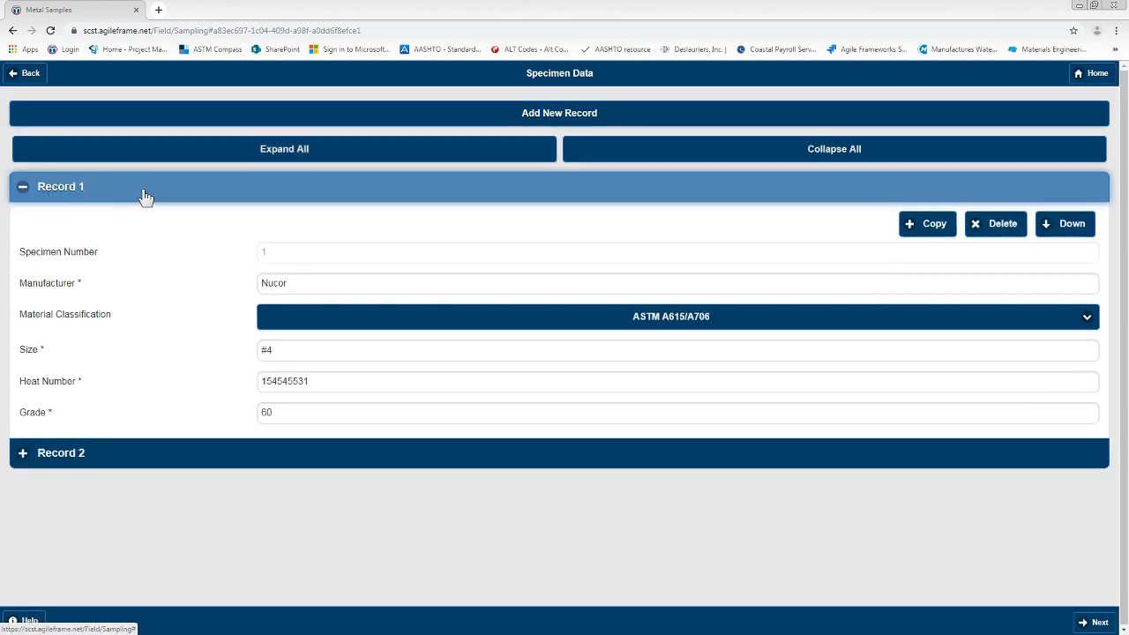
pyautogui.click(33, 192)
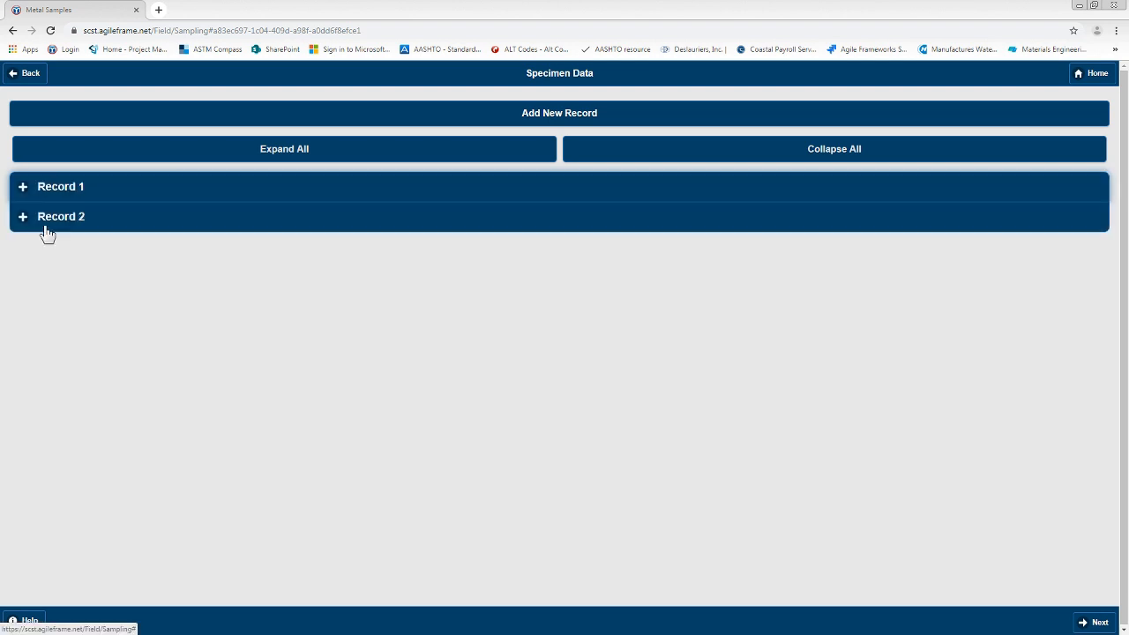
pyautogui.click(53, 220)
pyautogui.click(273, 312)
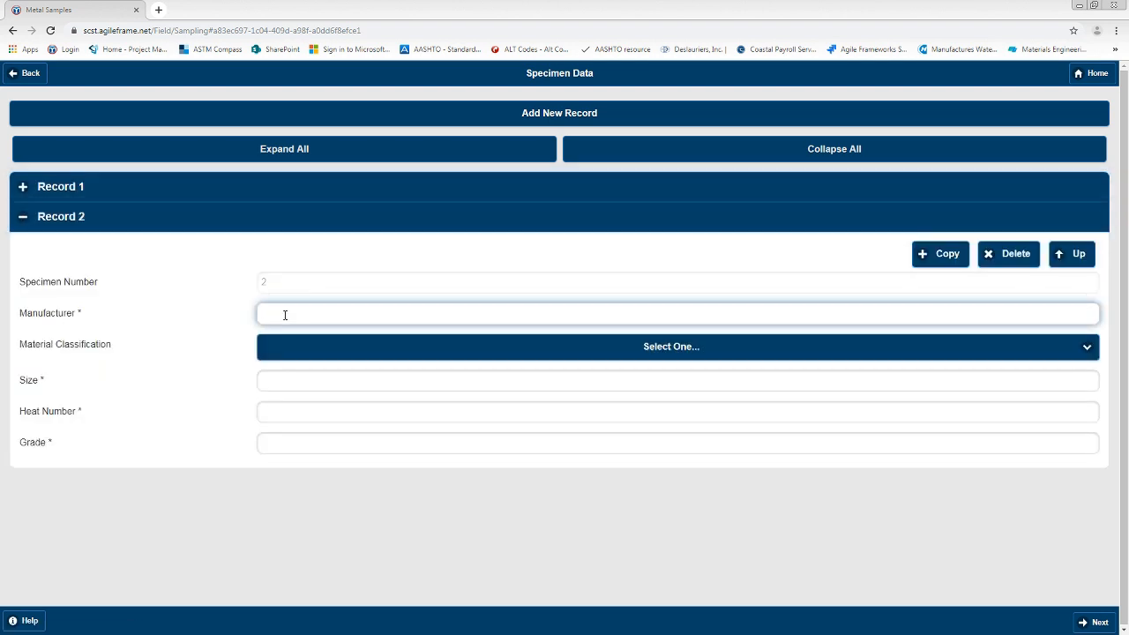
pyautogui.write('#5')
pyautogui.click(291, 349)
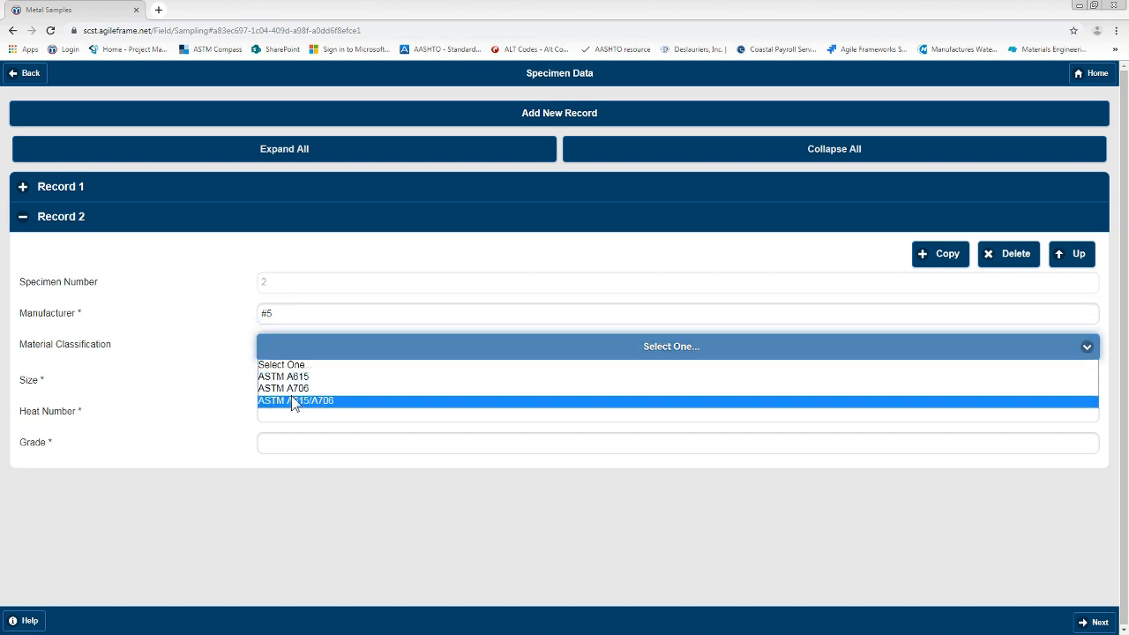
pyautogui.click(291, 397)
pyautogui.click(284, 385)
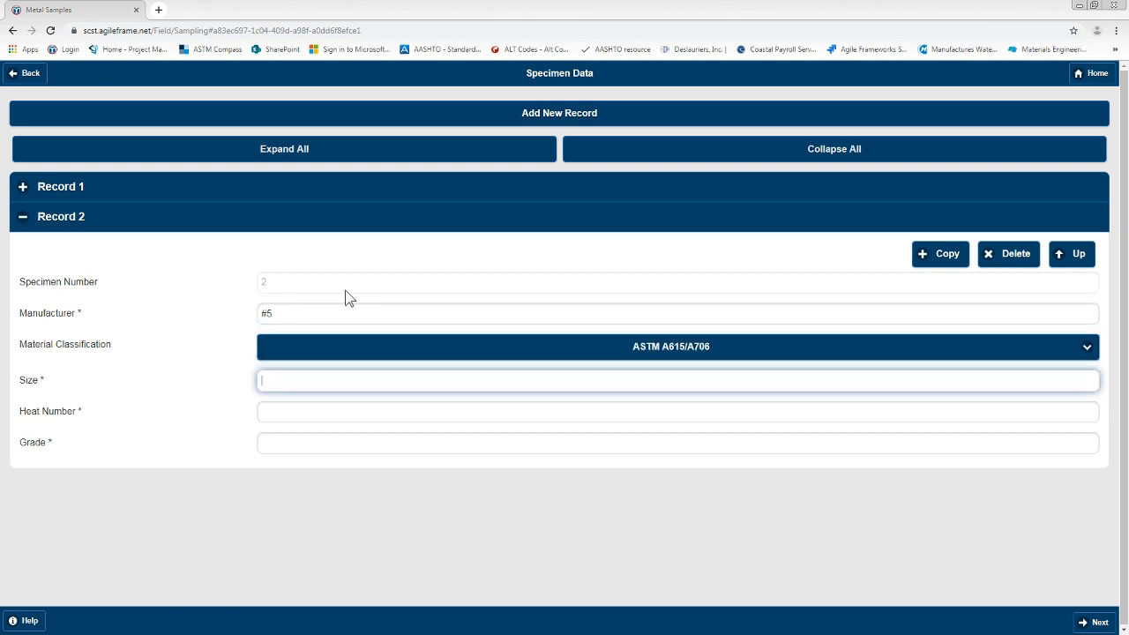
pyautogui.click(282, 313)
pyautogui.moveTo(283, 314); pyautogui.dragTo(237, 313)
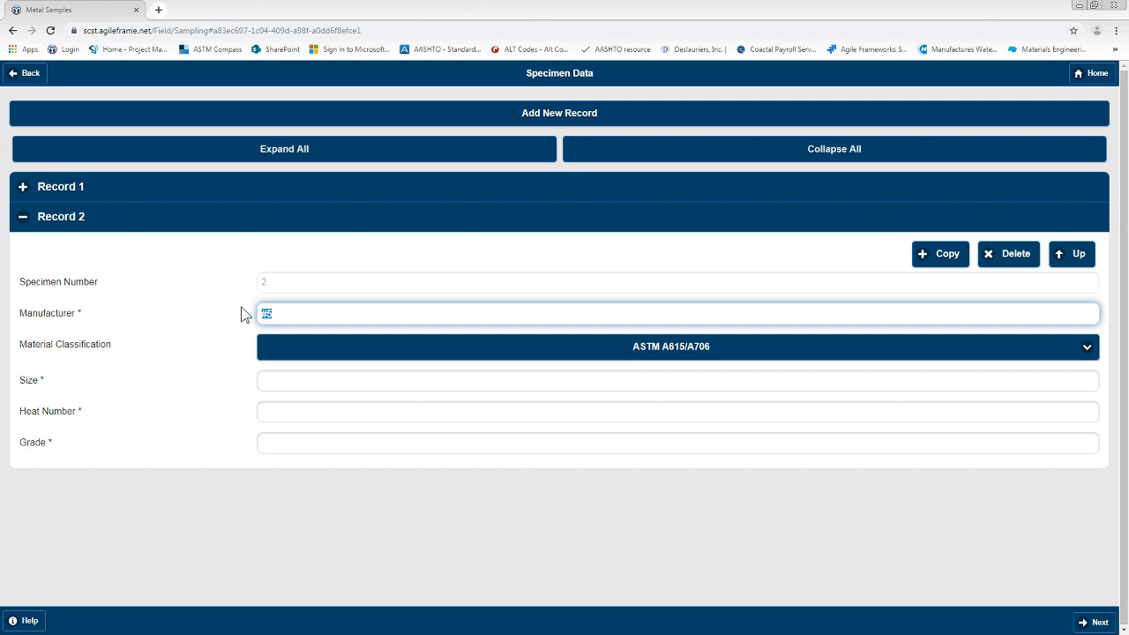
pyautogui.write('Nucor')
# Step: Enter size #5, heat number 1549879/53 and grade 60 for specimen Record 2
pyautogui.click(275, 388)
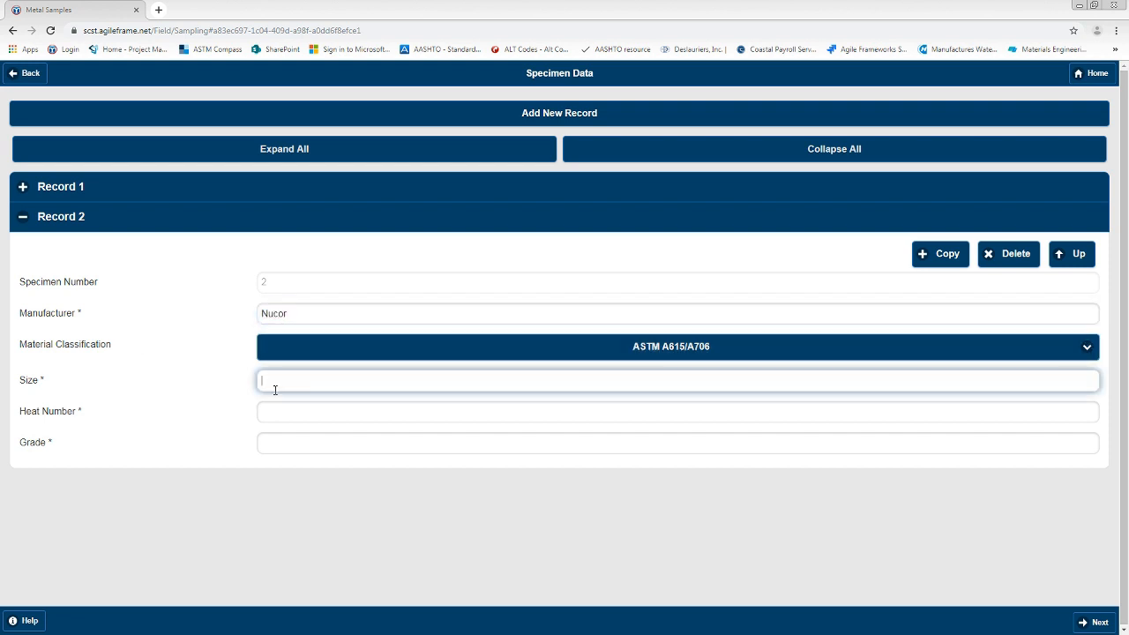
pyautogui.write('#5')
pyautogui.click(280, 415)
pyautogui.write('1540879/53')
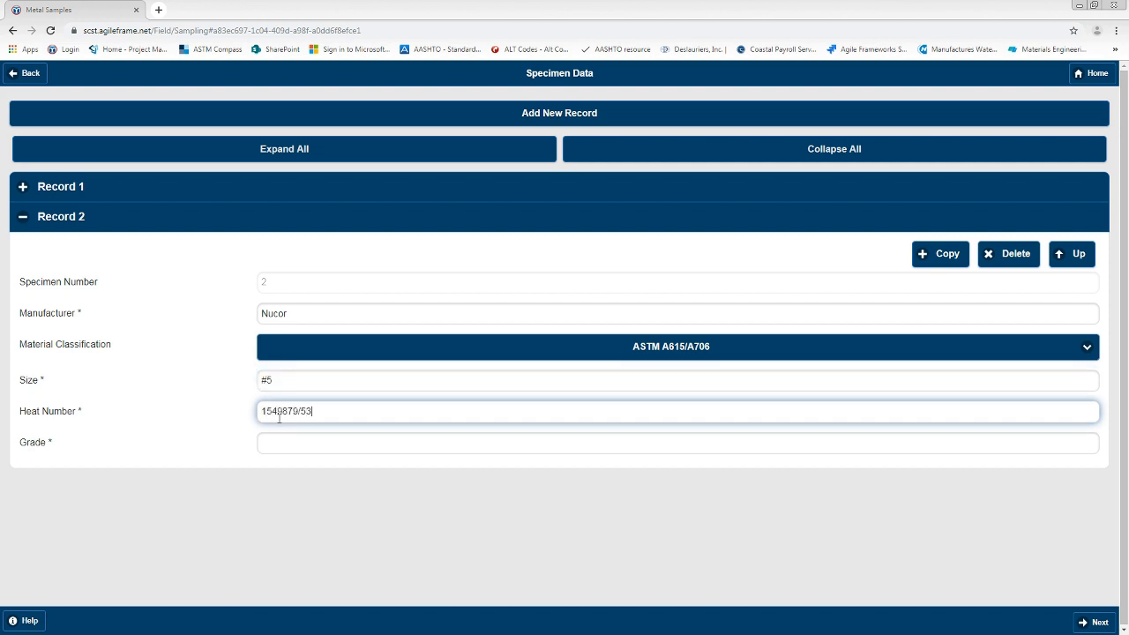
pyautogui.click(283, 444)
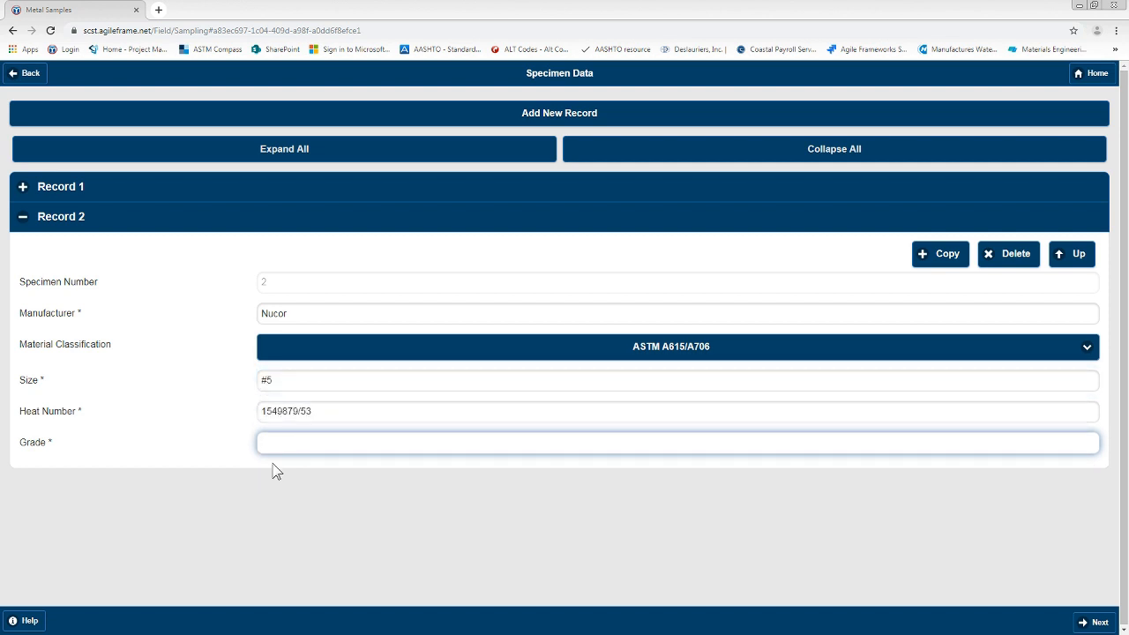
pyautogui.write('60')
# Step: Add a third specimen record with manufacturer Nucor and material classification ASTM A615
pyautogui.click(457, 115)
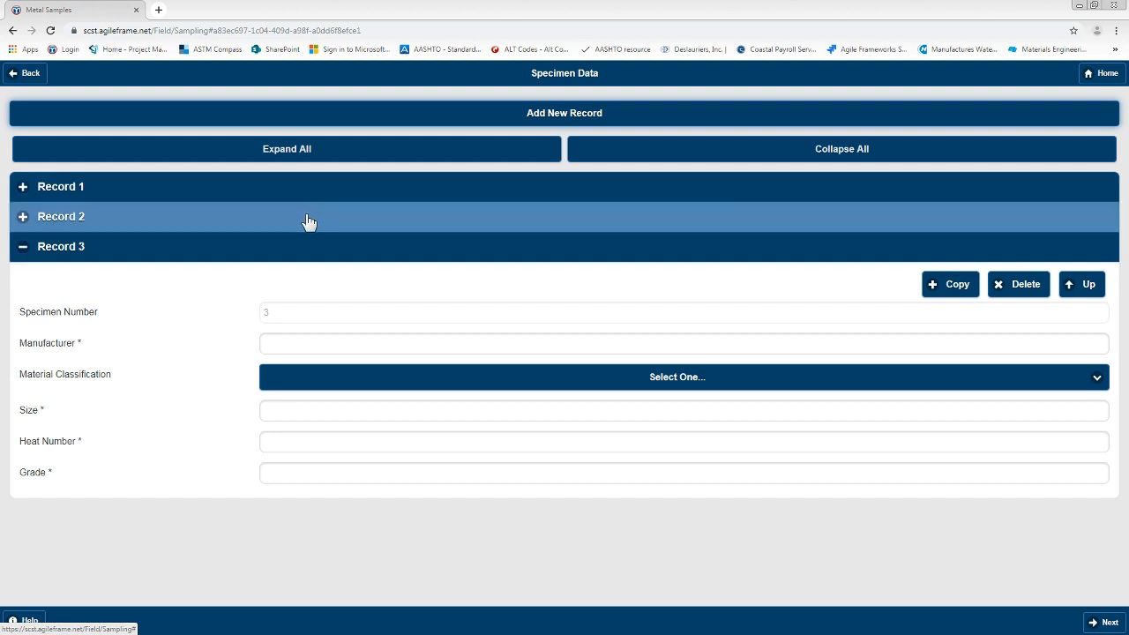
pyautogui.click(302, 340)
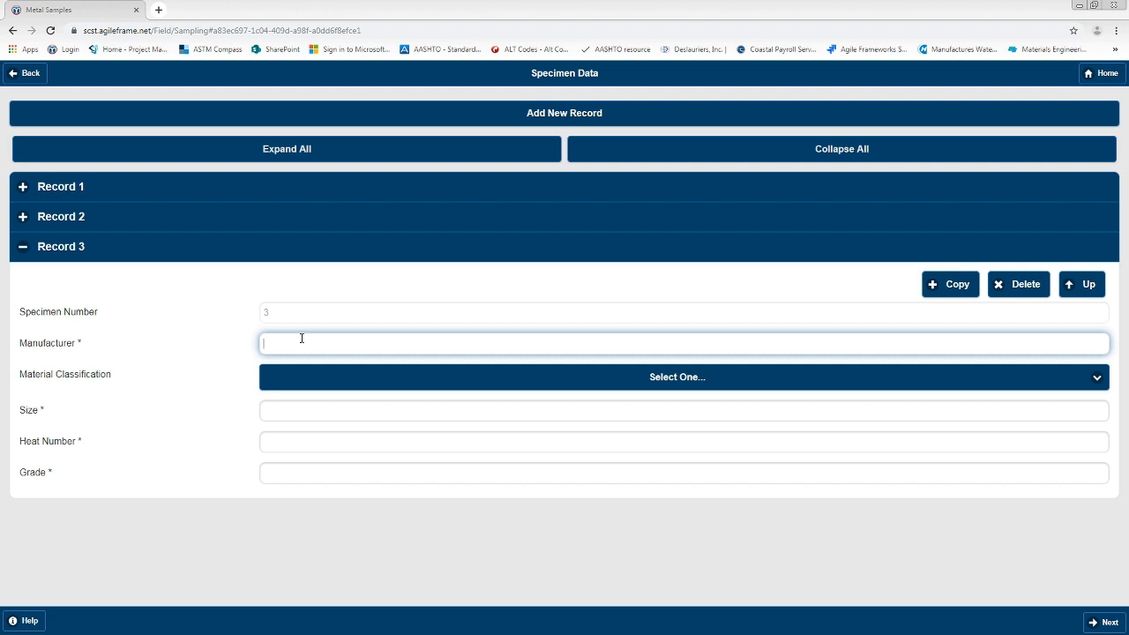
pyautogui.write('Nucor')
pyautogui.click(311, 378)
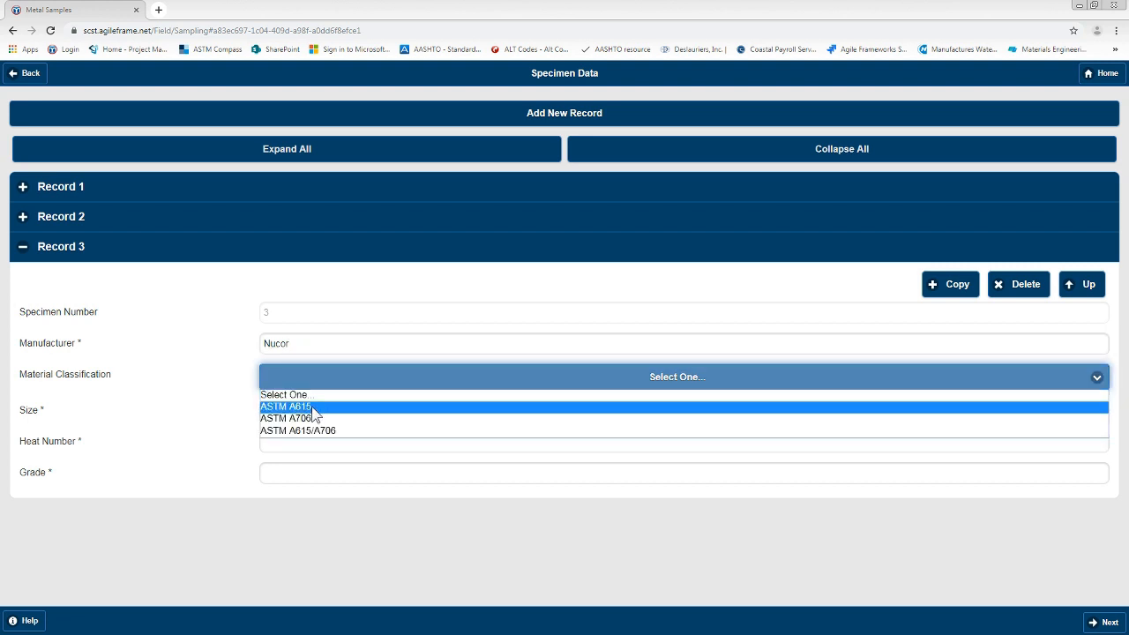
pyautogui.click(312, 408)
pyautogui.click(327, 412)
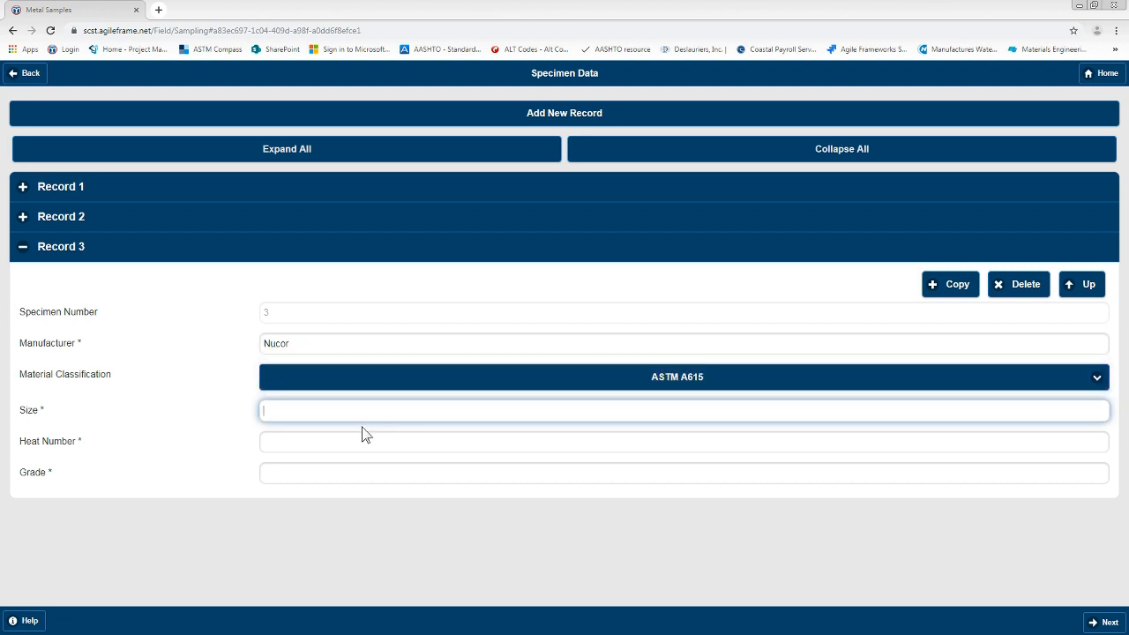
pyautogui.write('#6')
pyautogui.click(353, 435)
pyautogui.write('6546541657')
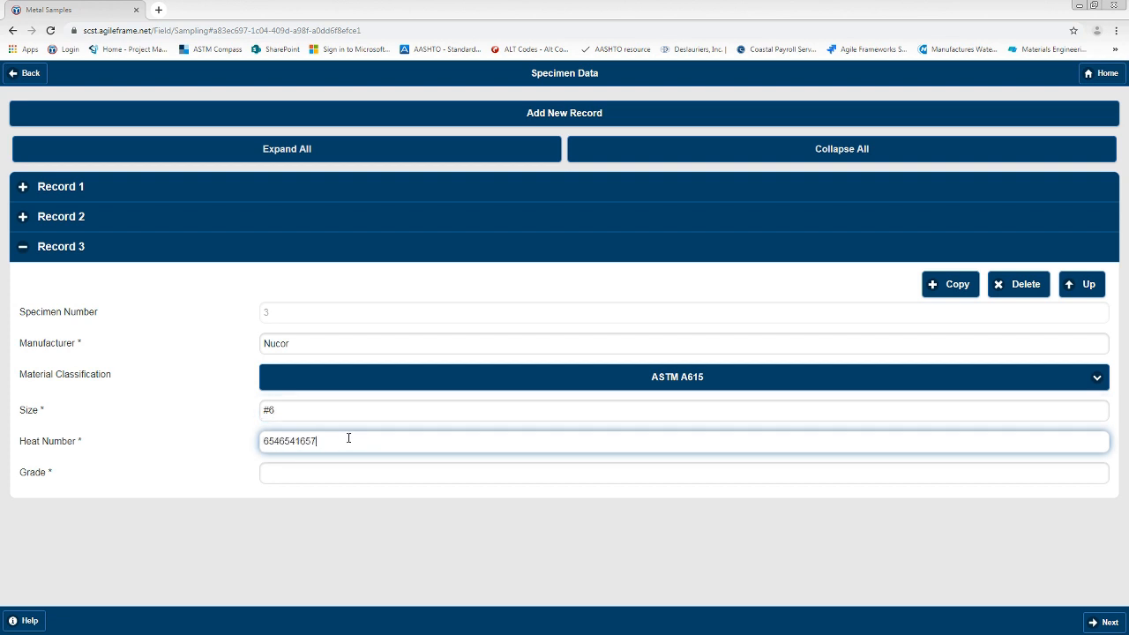
pyautogui.click(333, 468)
pyautogui.write('60')
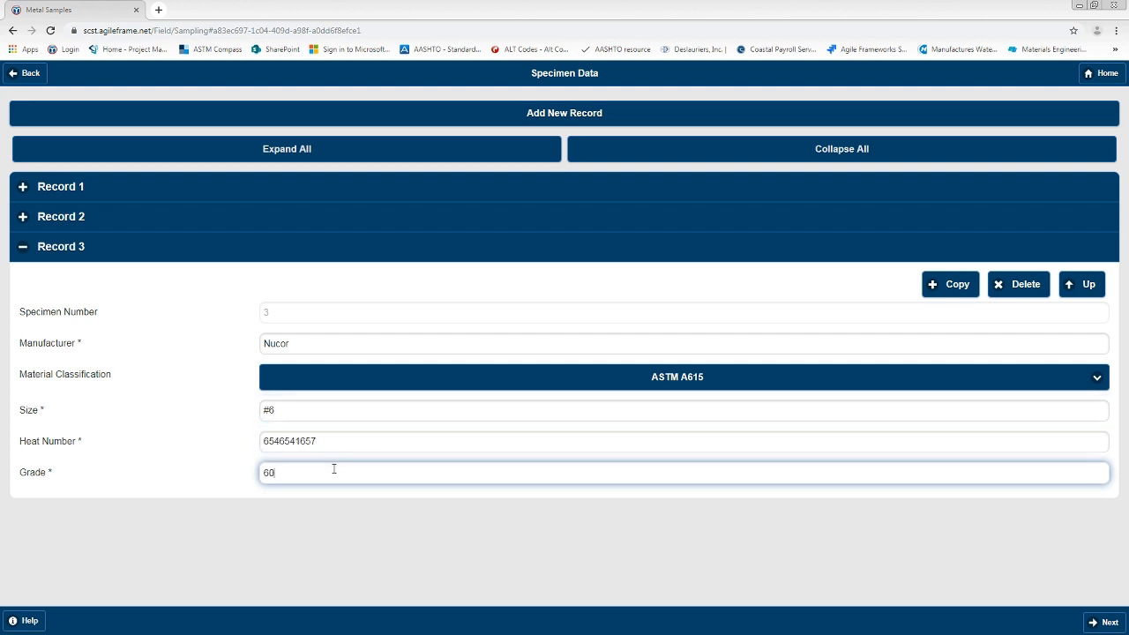
pyautogui.click(99, 188)
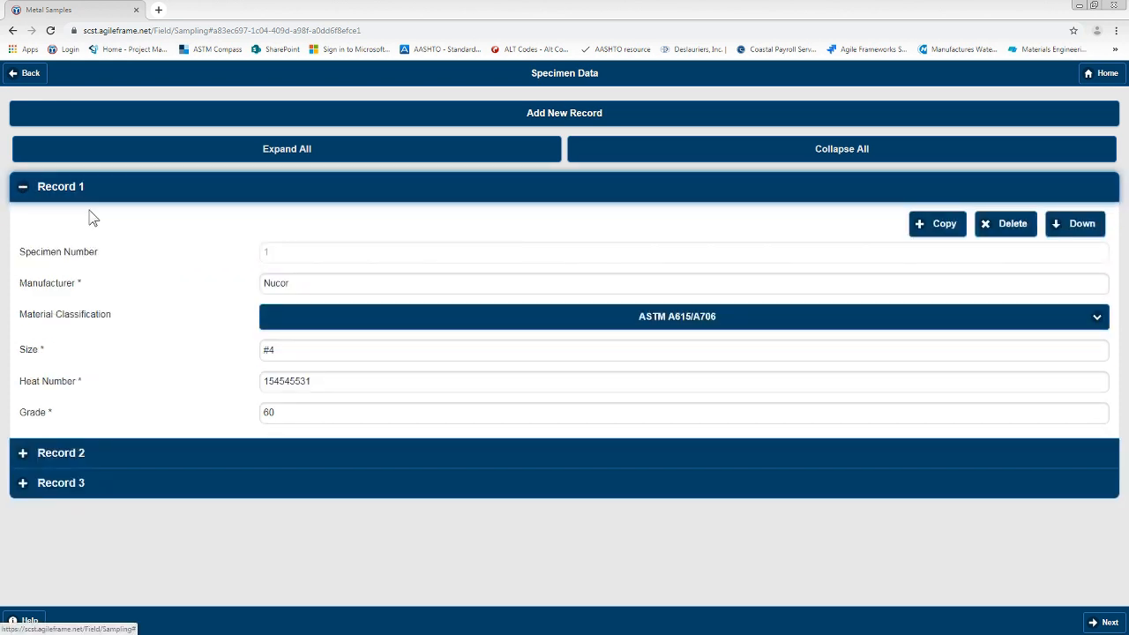
pyautogui.click(82, 454)
pyautogui.click(74, 485)
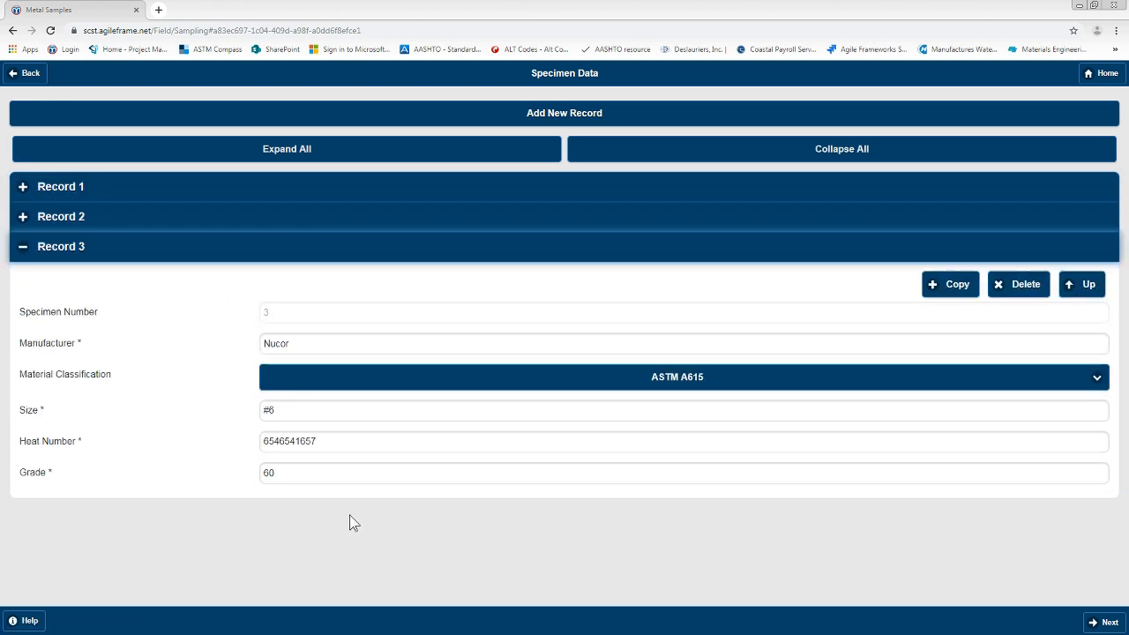
# Step: Assign the test Tensile Strength & Bend Test, Reinforcing Steel (ASTM A615/A706) in the lab instructions
pyautogui.click(1110, 623)
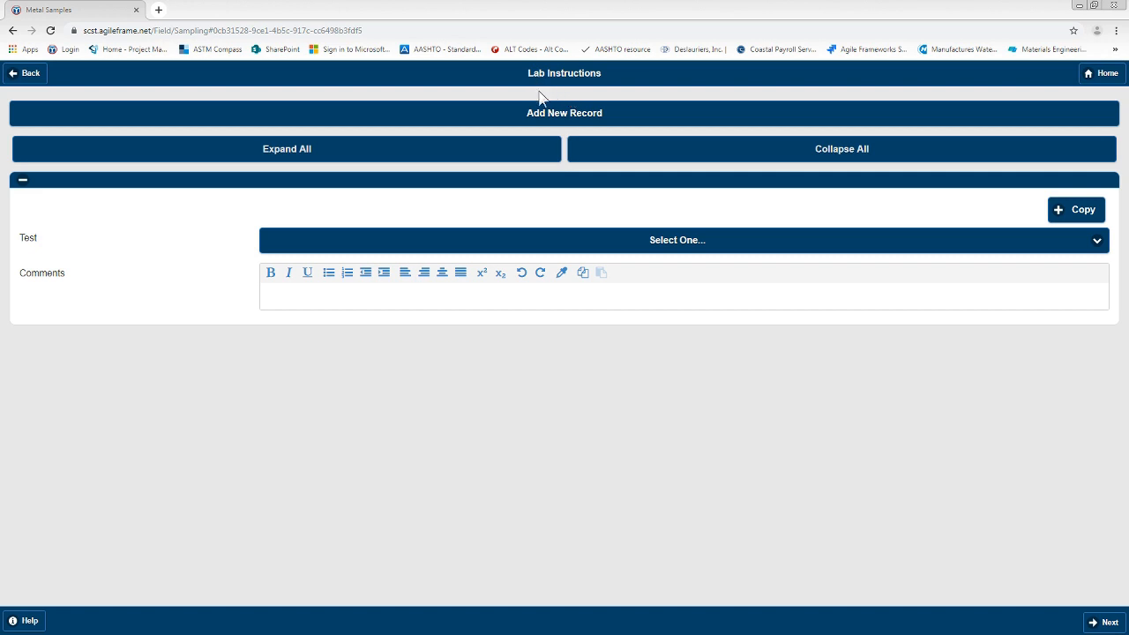
pyautogui.click(539, 251)
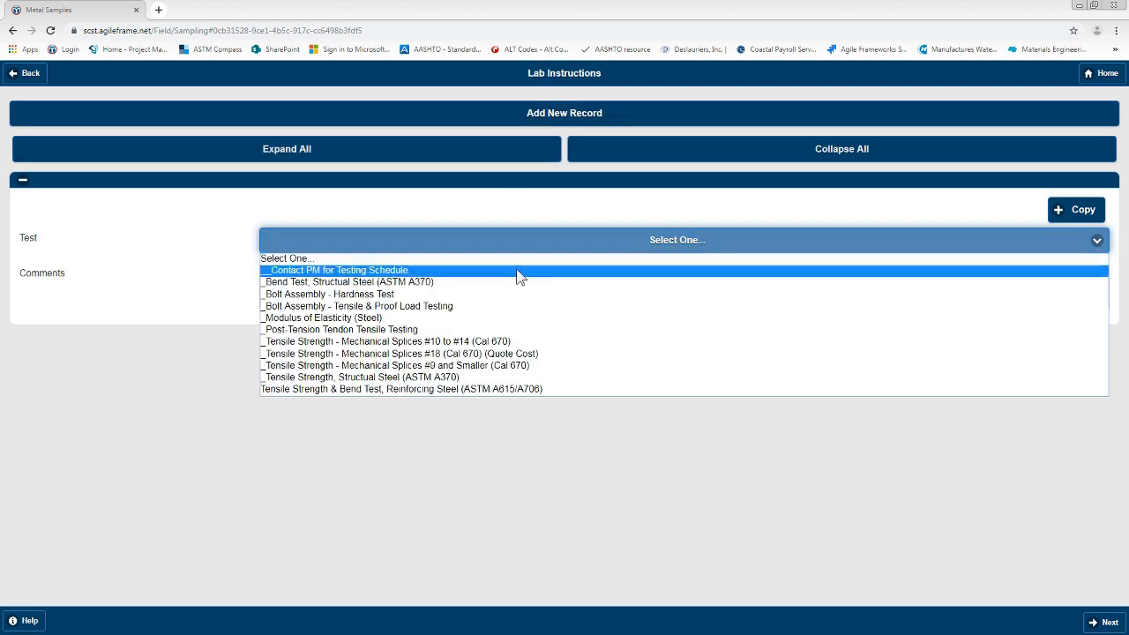
pyautogui.click(468, 390)
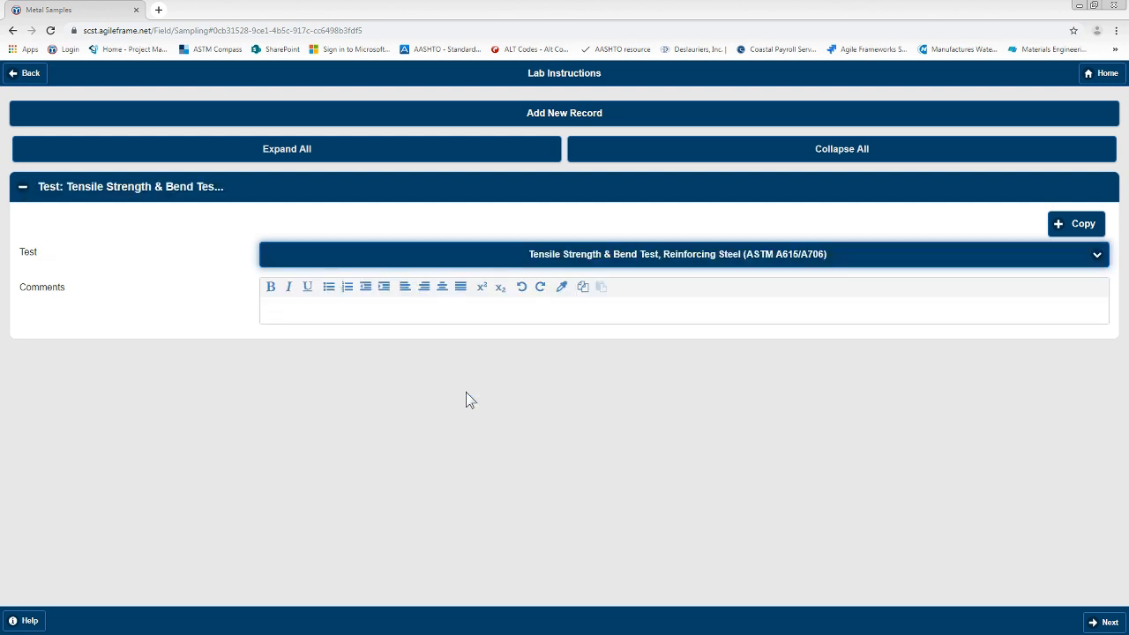
pyautogui.click(1093, 623)
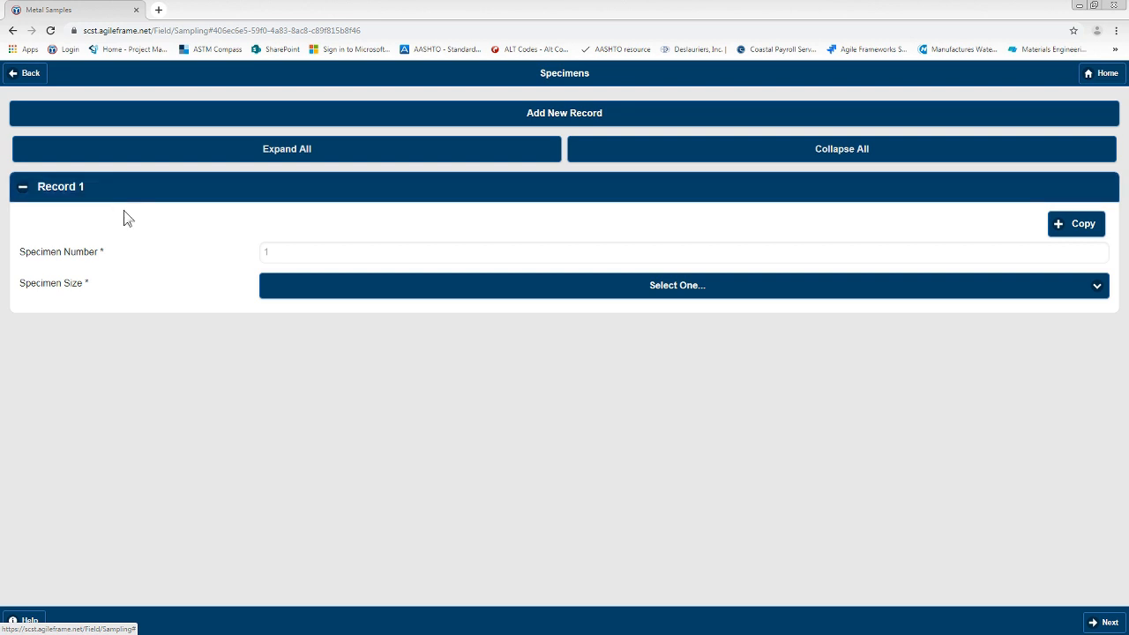
# Step: Set the specimen size of Record 1 to Bars and return to the main sample form
pyautogui.click(625, 296)
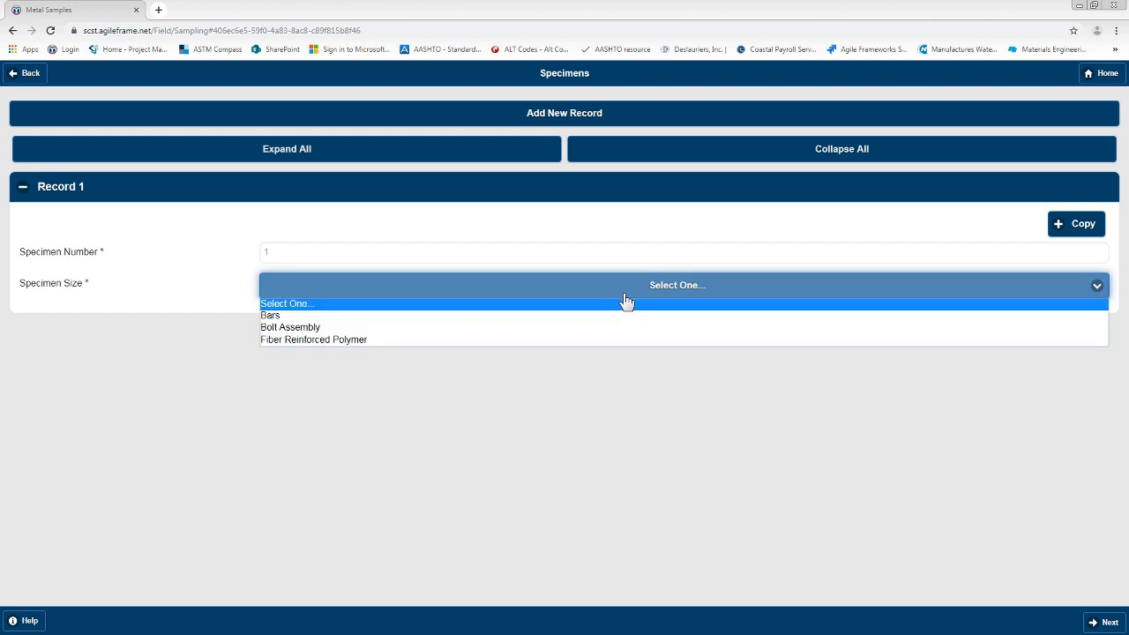
pyautogui.click(412, 315)
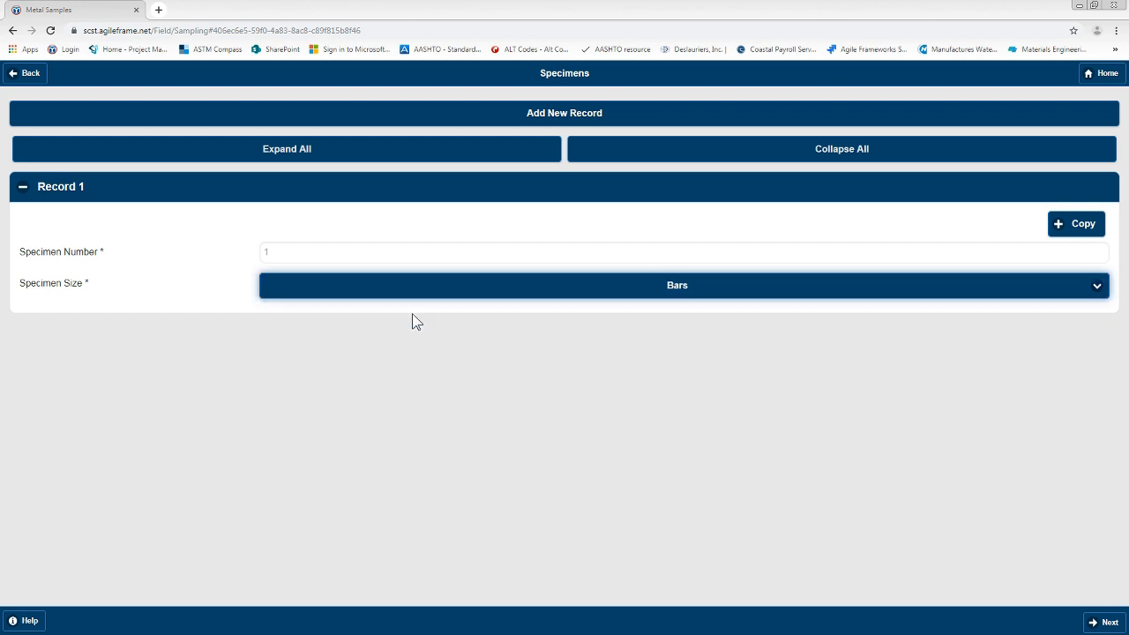
pyautogui.click(671, 294)
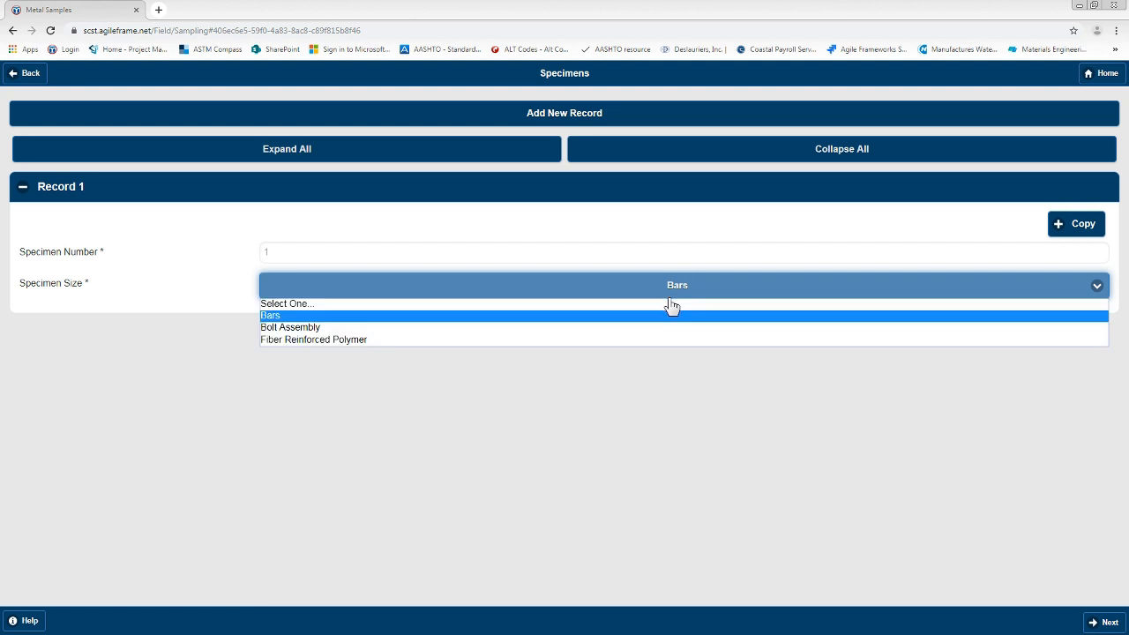
pyautogui.click(667, 317)
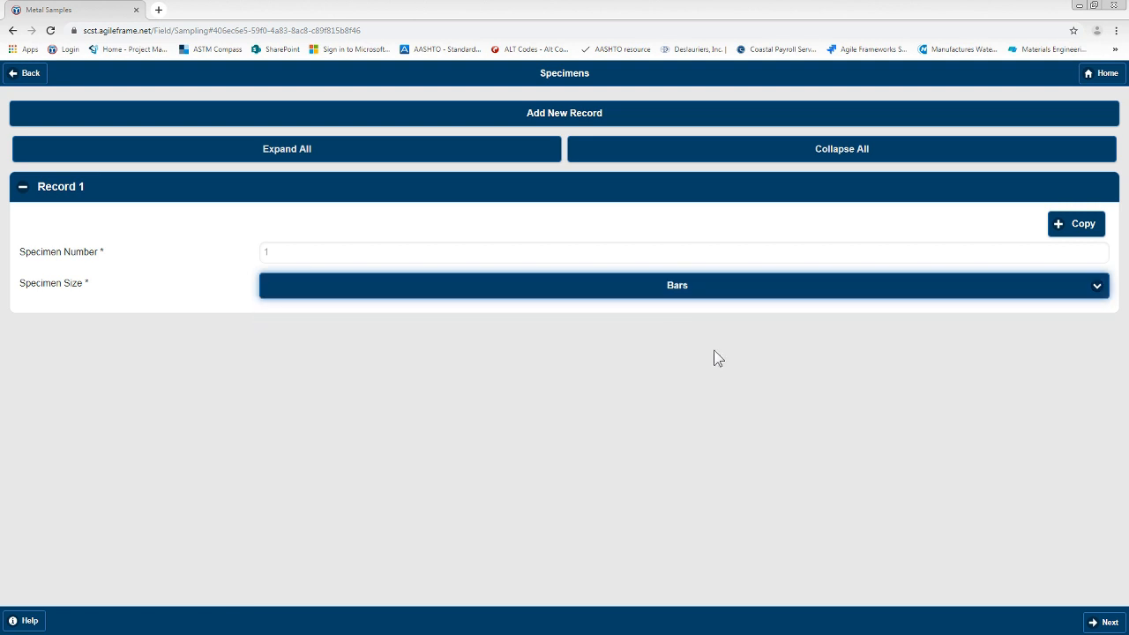
pyautogui.click(1107, 626)
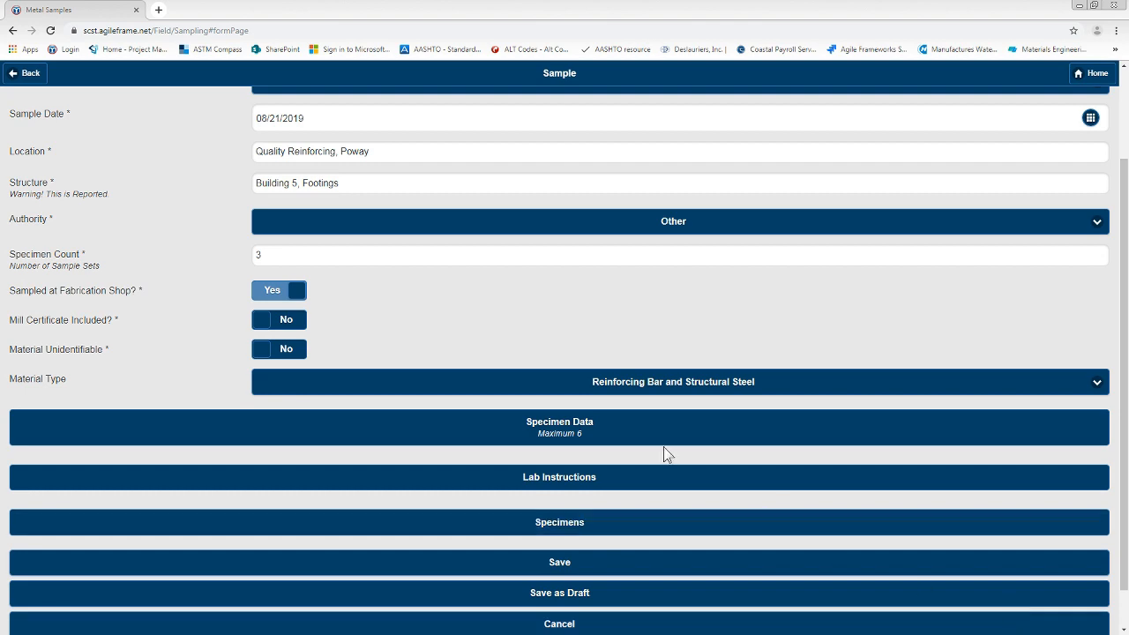
# Step: Review and save the metal sample without scheduling a future specimen retrieval, and highlight the saved sample's number
pyautogui.scroll(2, 535, 302)
pyautogui.scroll(-4, 535, 299)
pyautogui.scroll(2, 509, 366)
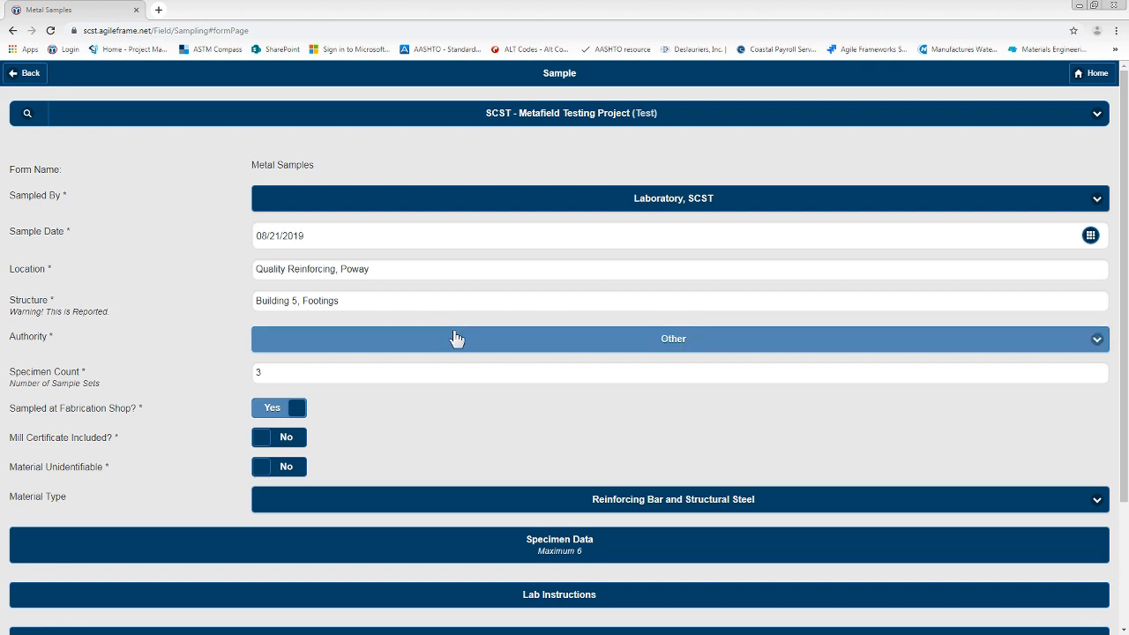
pyautogui.scroll(-2, 453, 265)
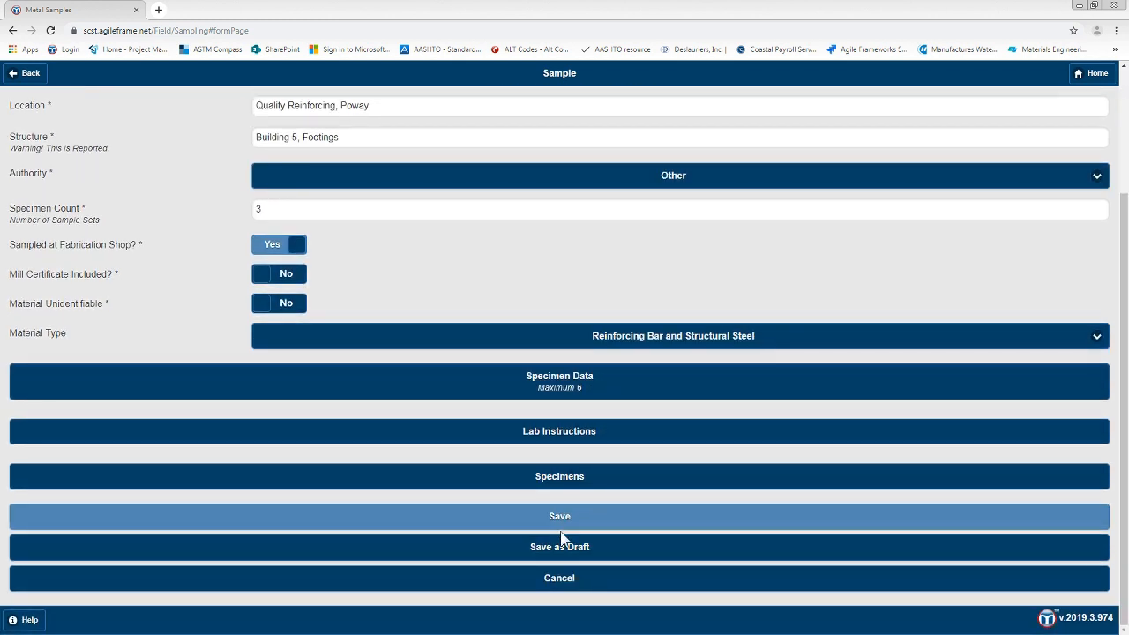
pyautogui.click(563, 527)
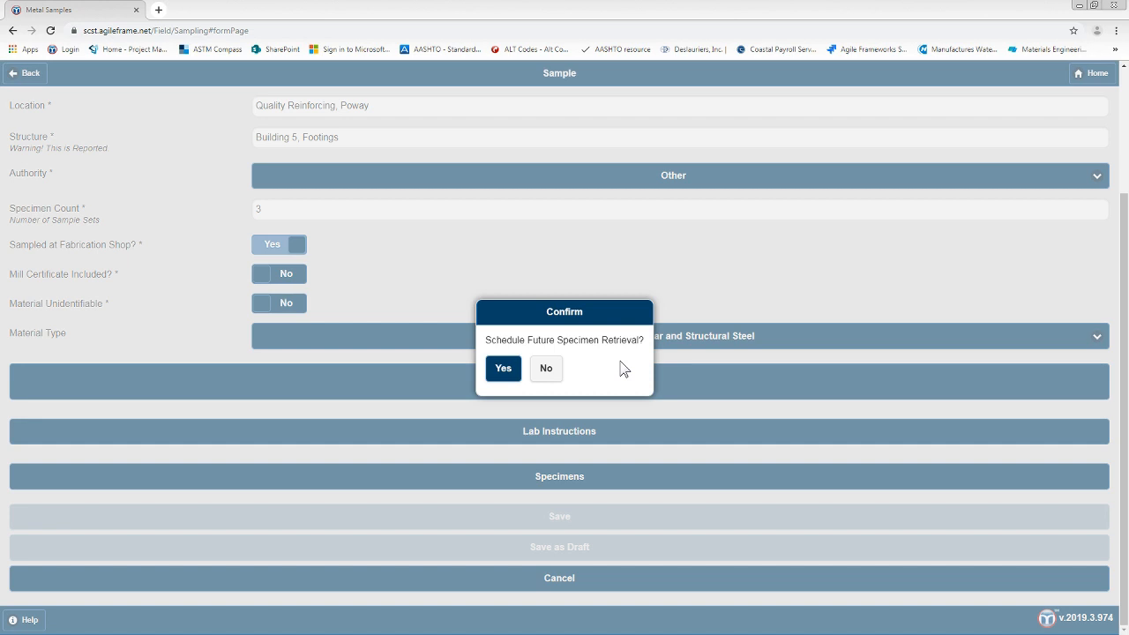
pyautogui.click(548, 369)
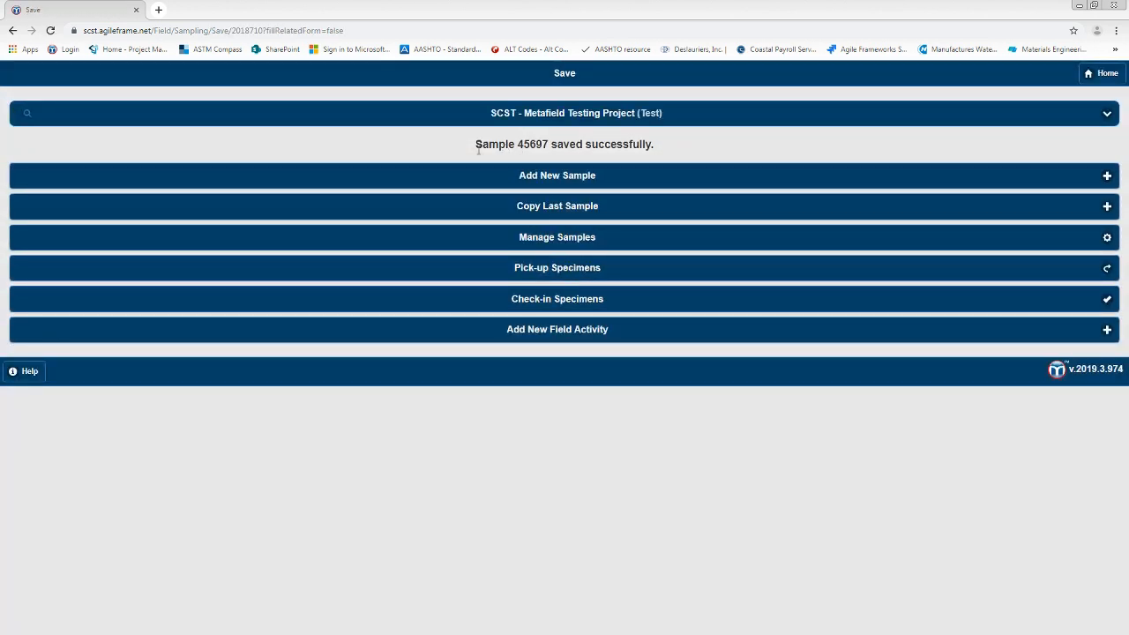
pyautogui.moveTo(477, 150); pyautogui.dragTo(552, 150)
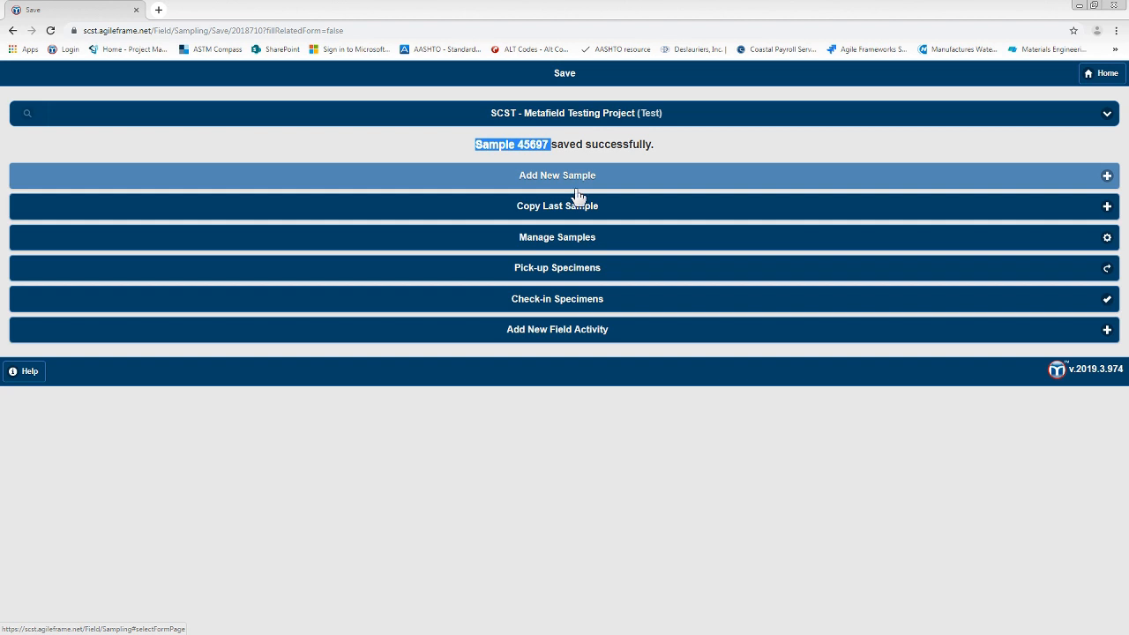
# Step: Start a specimen check-in and continue with metal sample 45697 selected
pyautogui.click(566, 300)
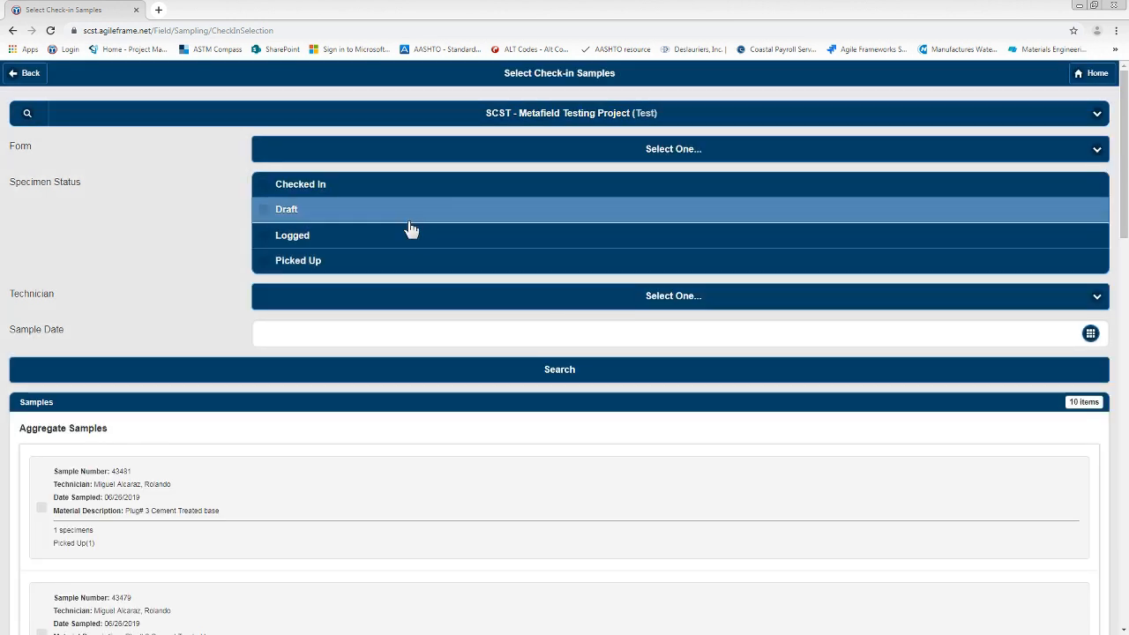
pyautogui.scroll(-4, 214, 243)
pyautogui.scroll(-3, 220, 283)
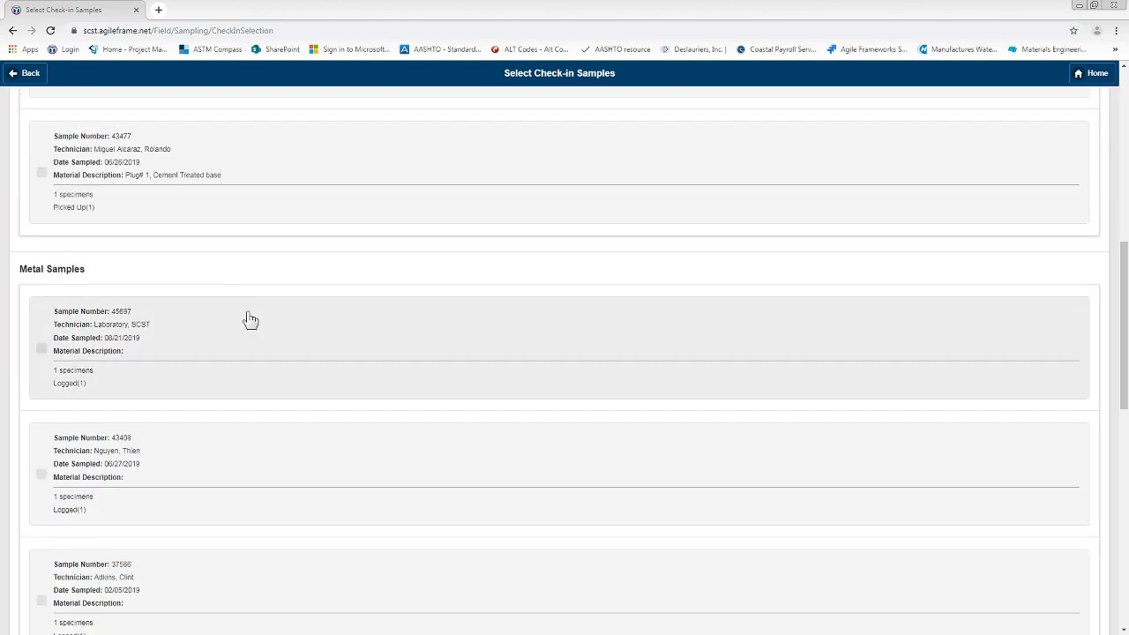
pyautogui.scroll(-1, 176, 300)
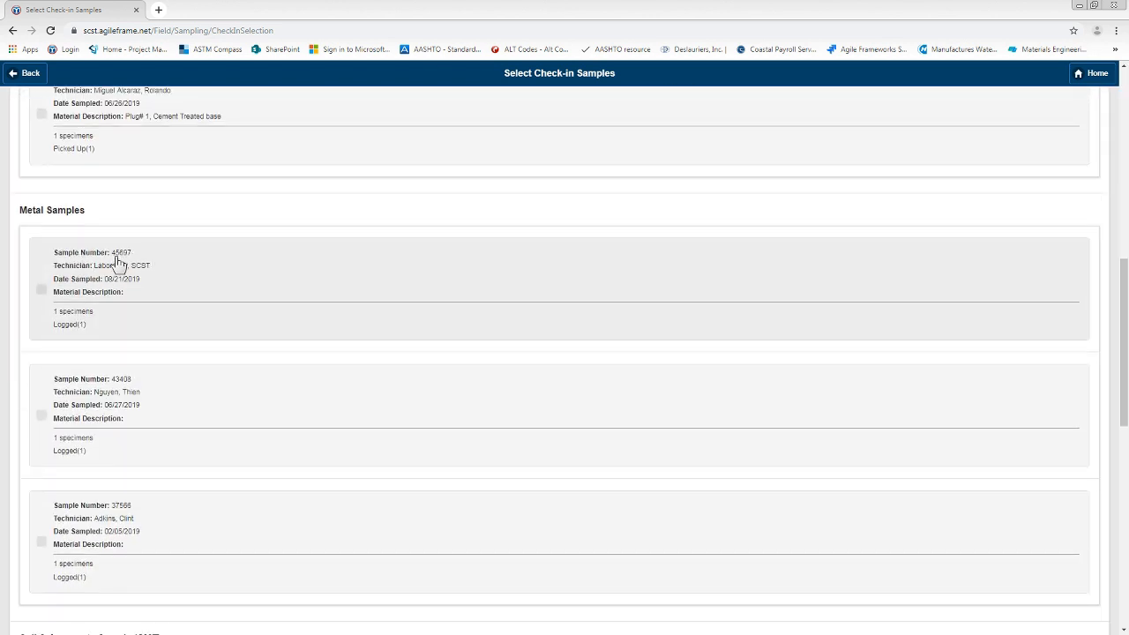
pyautogui.click(124, 267)
pyautogui.scroll(-10, 161, 279)
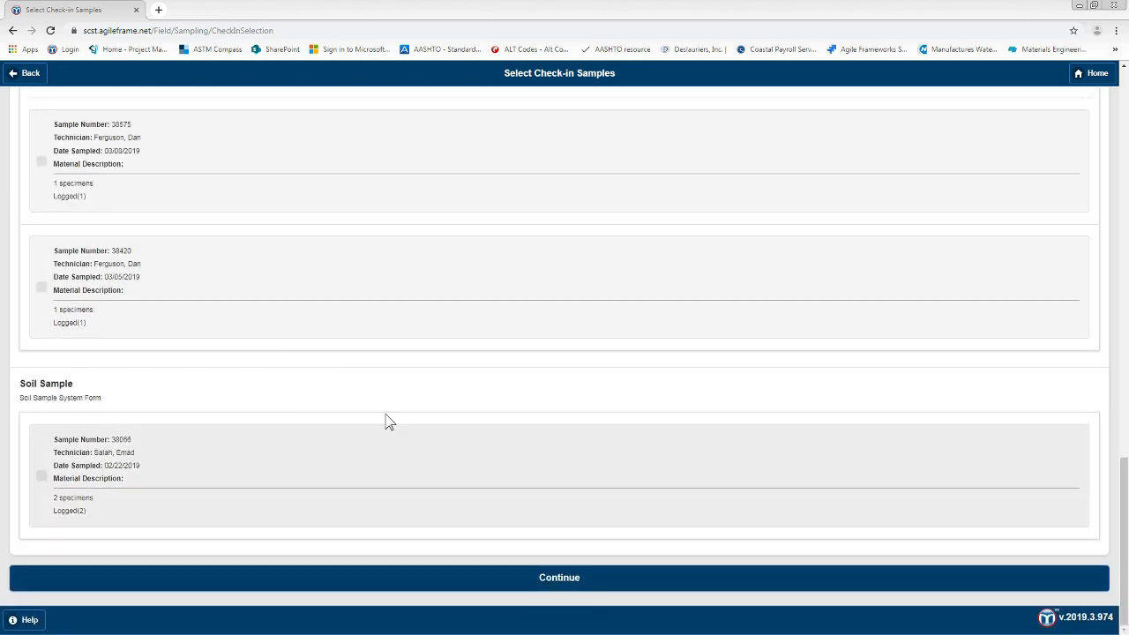
pyautogui.click(547, 579)
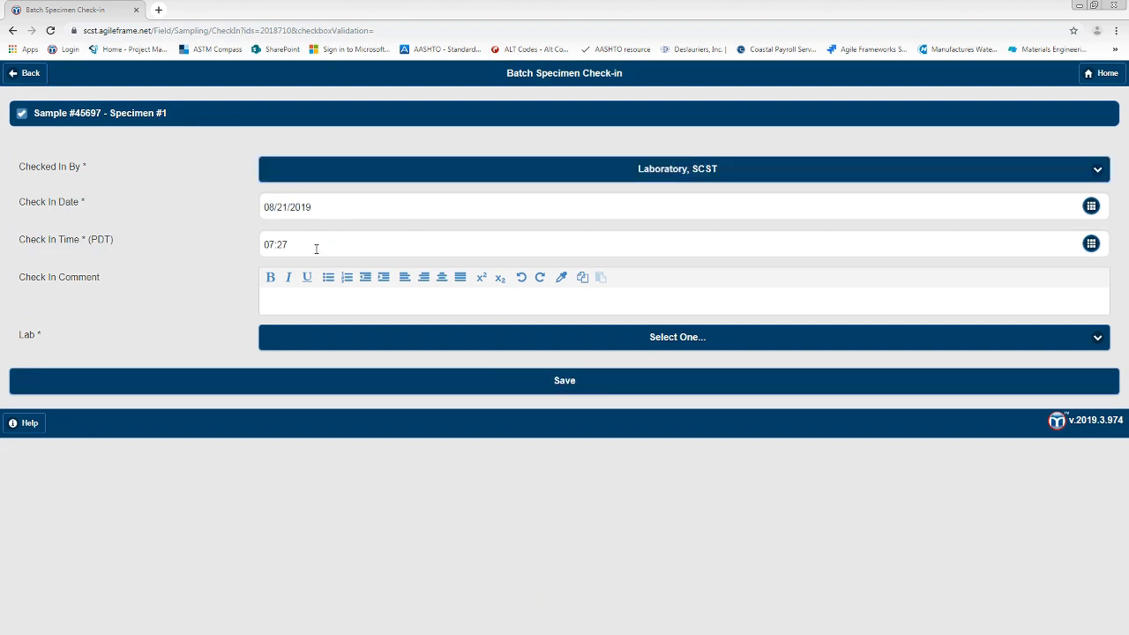
# Step: Set the check-in lab to SCST, LLC San Diego, LEA: 47, and save the specimen check-in
pyautogui.click(345, 339)
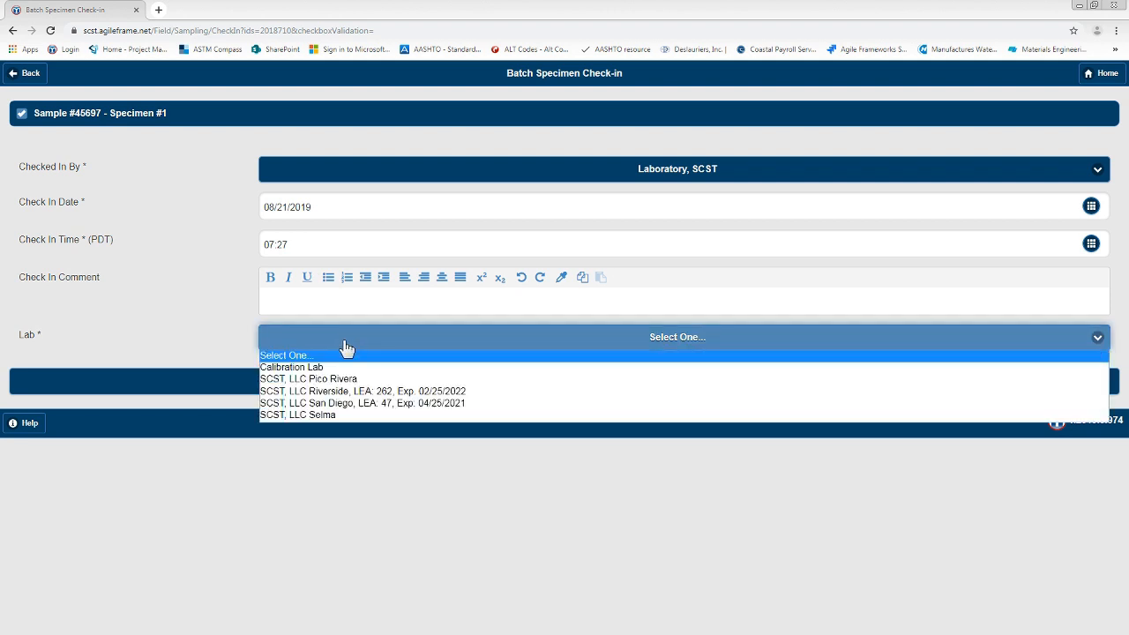
pyautogui.click(362, 406)
pyautogui.click(512, 380)
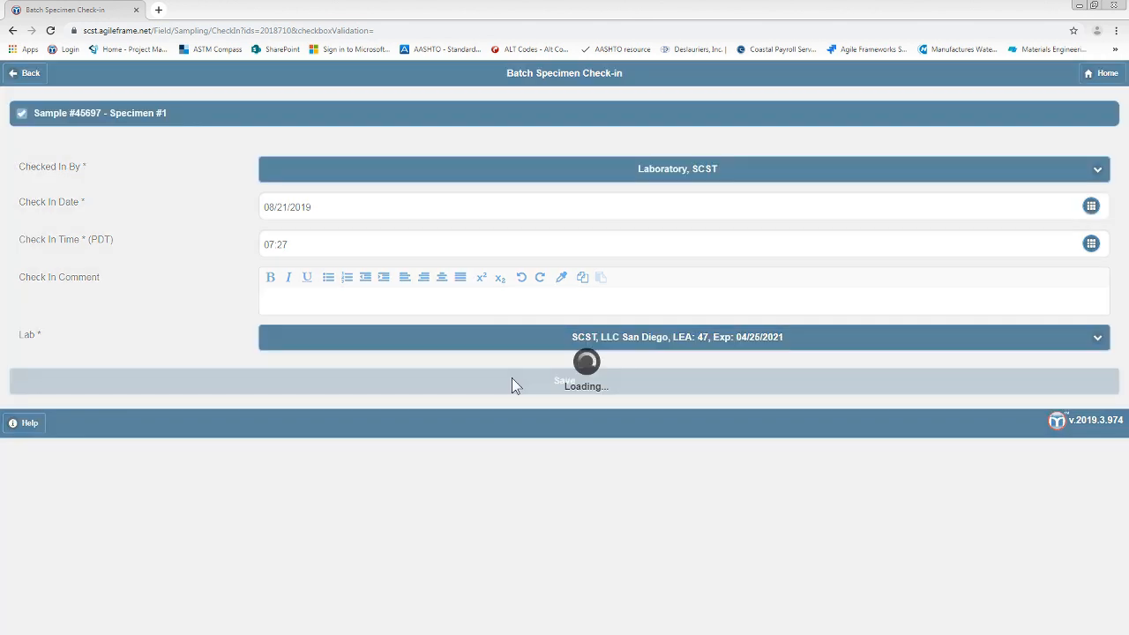